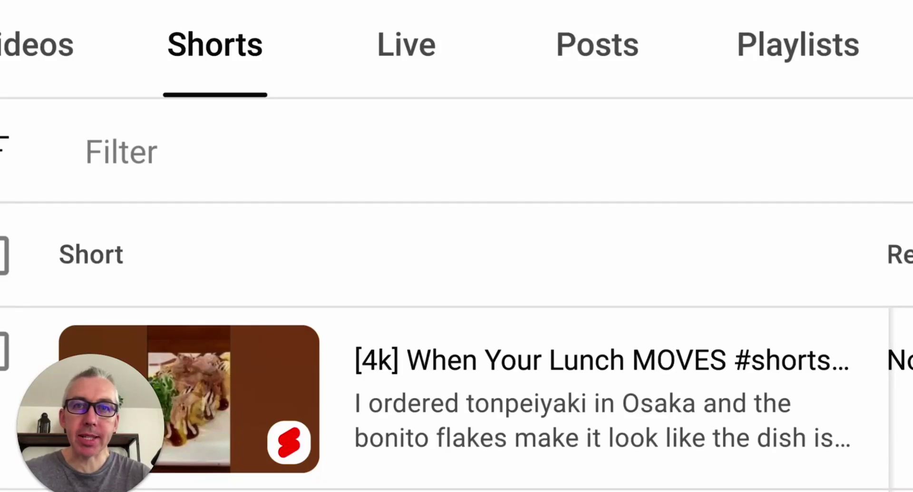
# Step: Scroll across the YouTube Studio Shorts table to review views, comments and likes
pyautogui.hscroll(10, 399, 389)
pyautogui.hscroll(5, 399, 389)
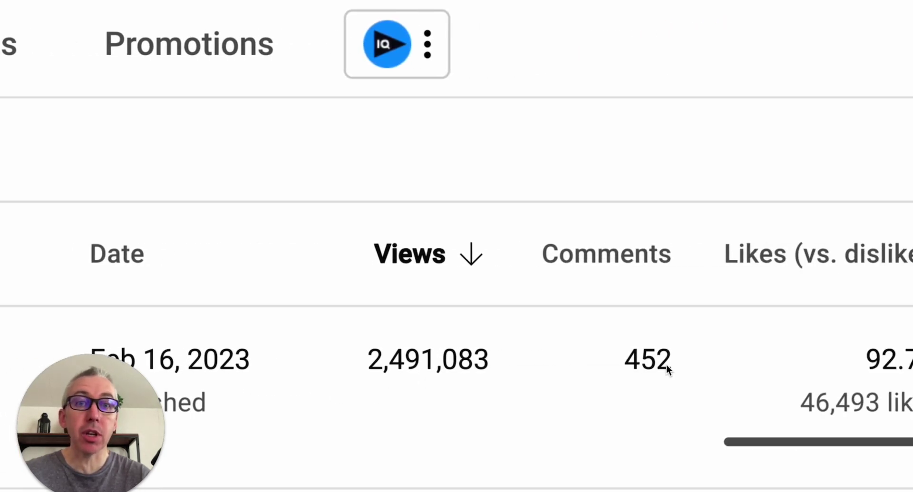
pyautogui.hscroll(2, 666, 363)
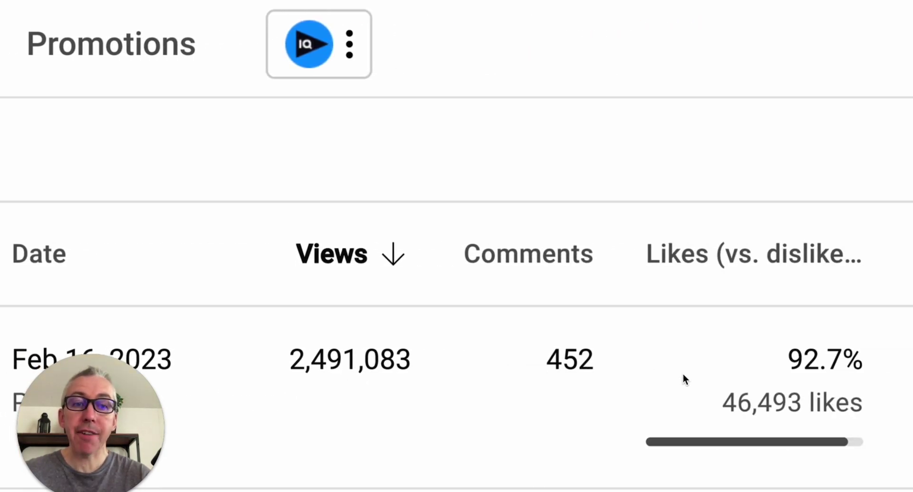
pyautogui.hscroll(-18, 625, 387)
pyautogui.hscroll(-14, 626, 385)
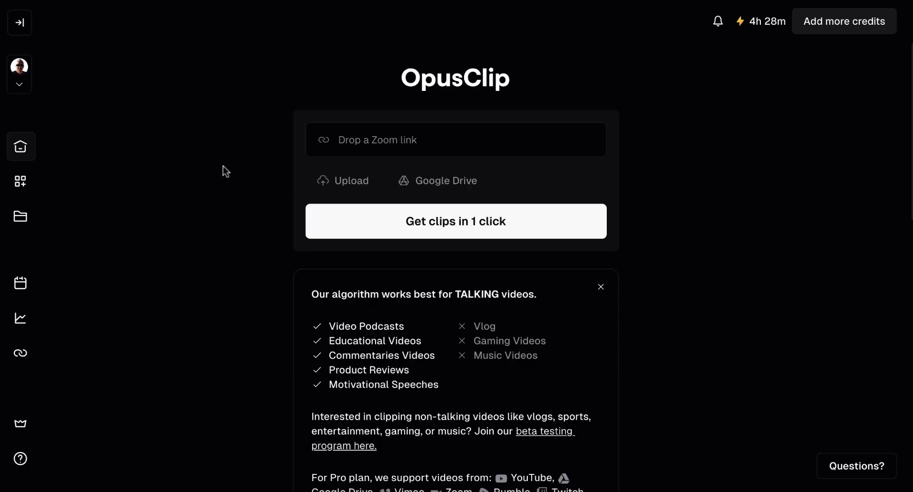
# Step: Paste the Japan travel video's YouTube link into OpusClip and view its clipping options
pyautogui.click(344, 138)
pyautogui.write('https://www.youtube.com/watch?v=MkibTJmaXj0')
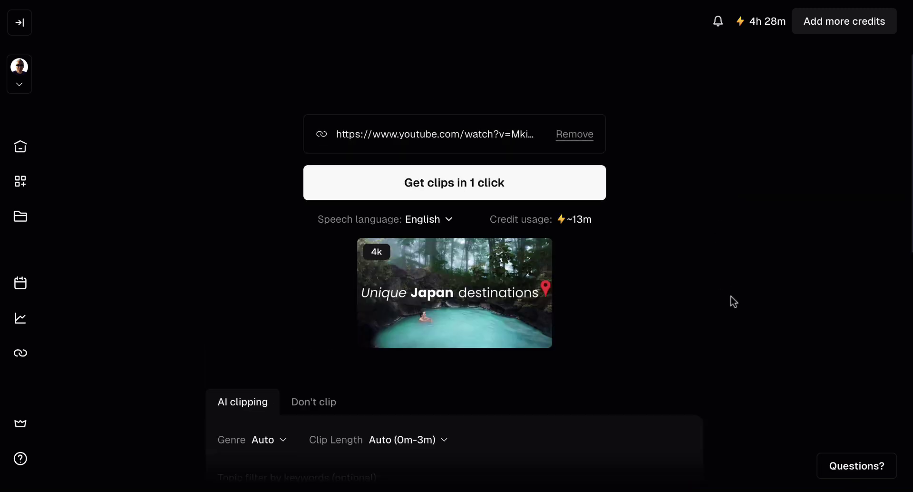
pyautogui.scroll(-2, 731, 302)
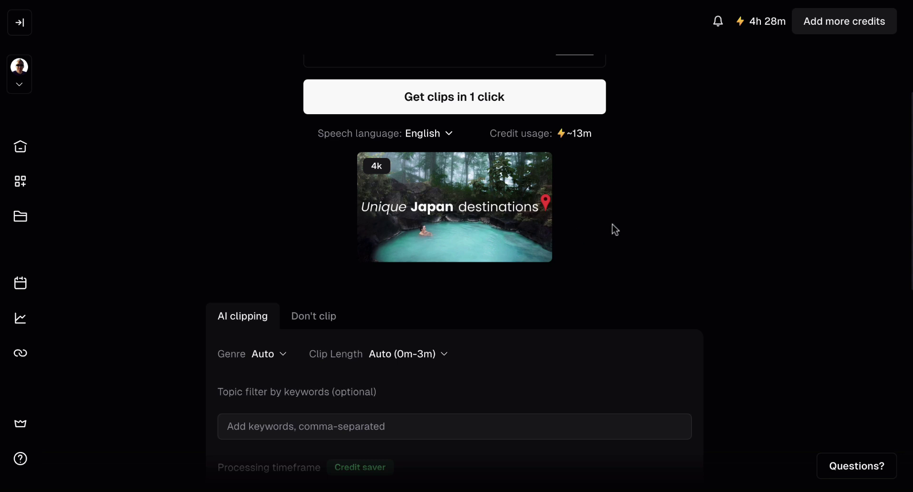
# Step: Set clip length to 30s~59s, glance at Don't clip, and keep AI clipping selected
pyautogui.scroll(-4, 647, 237)
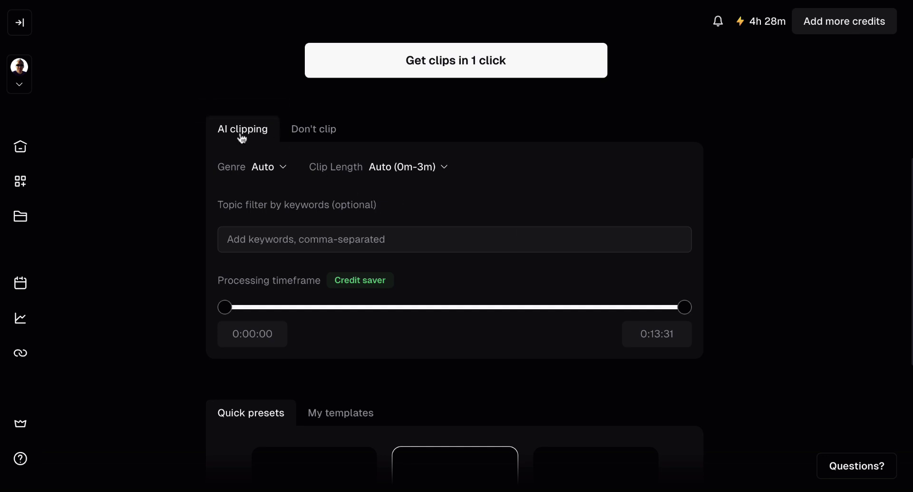
pyautogui.click(418, 175)
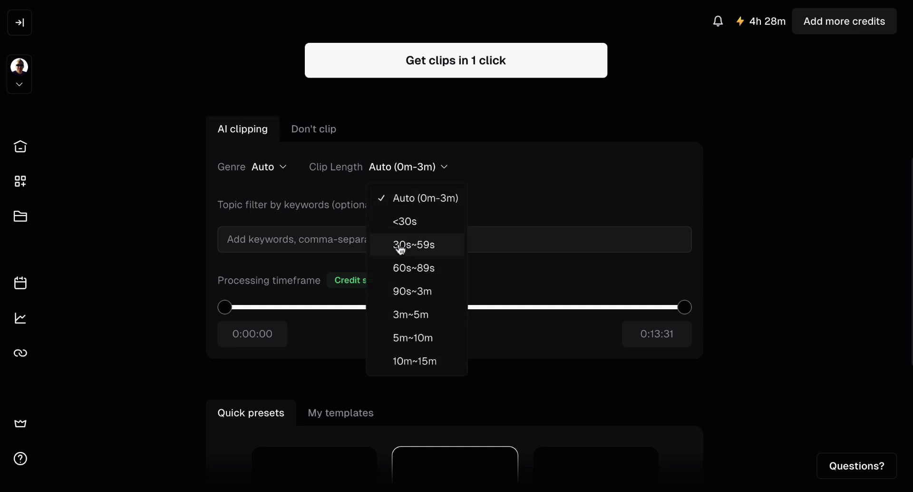
pyautogui.click(427, 248)
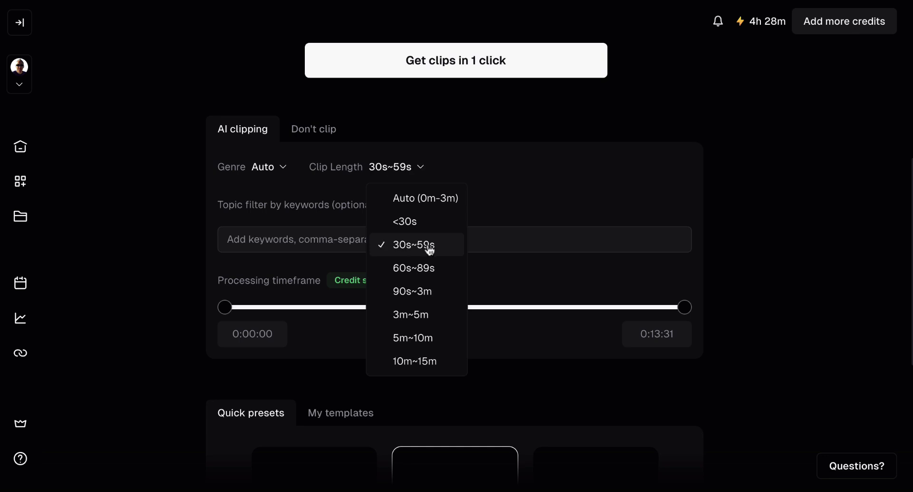
pyautogui.click(829, 256)
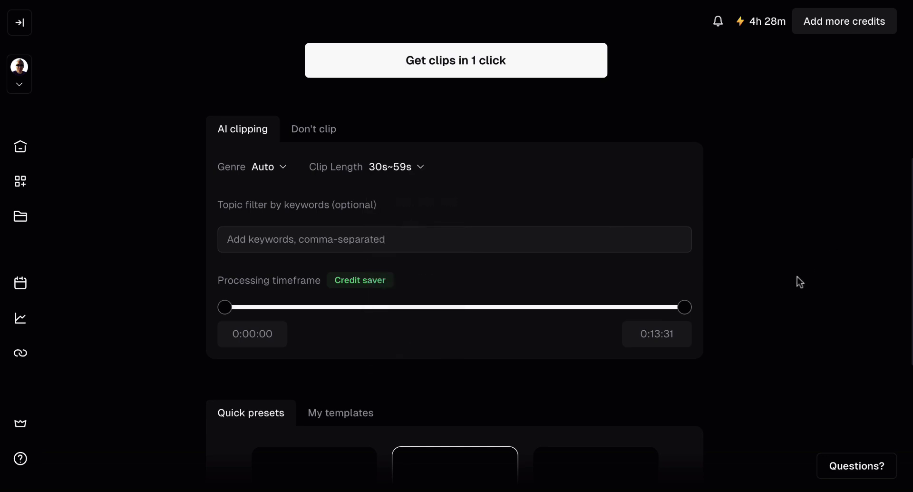
pyautogui.click(317, 135)
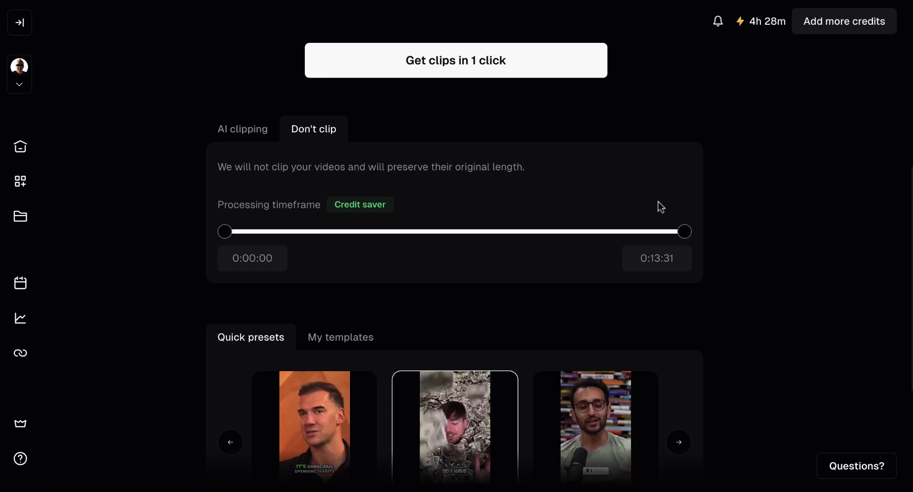
pyautogui.click(238, 141)
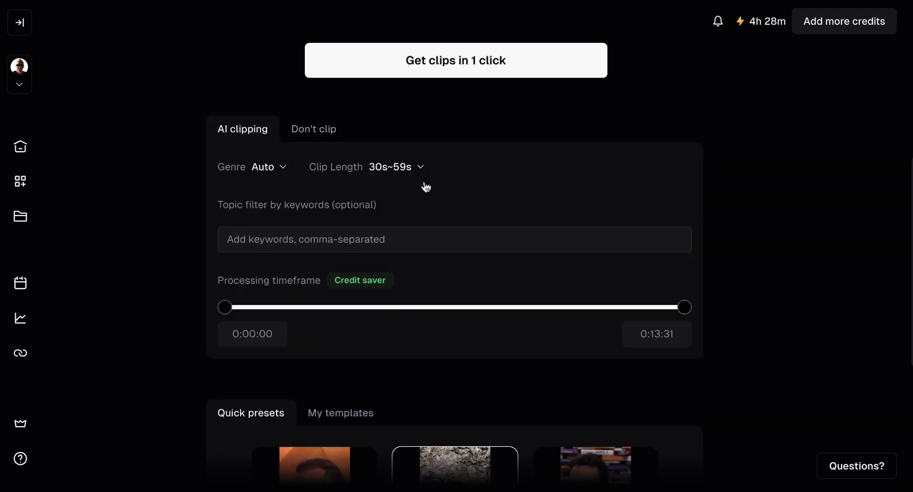
# Step: Browse the caption presets, settle on Beasty, and submit the Japan video with Get clips in 1 click
pyautogui.scroll(-5, 462, 270)
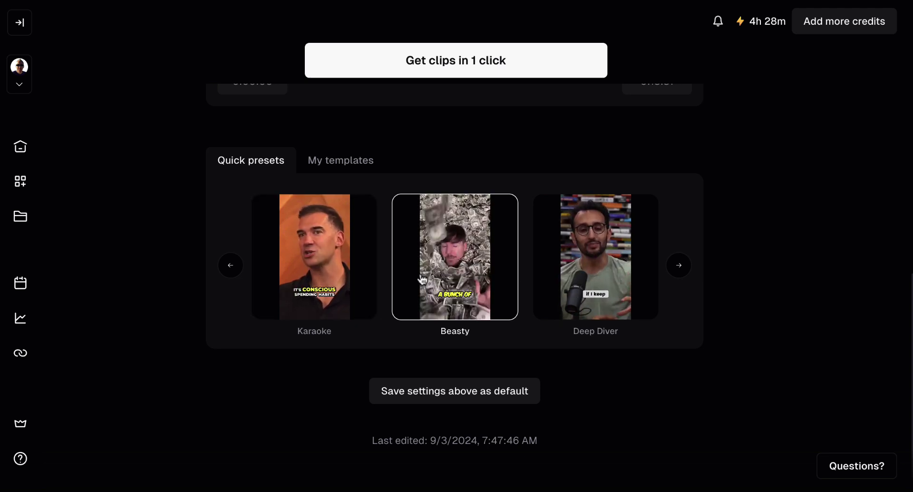
pyautogui.click(677, 265)
pyautogui.click(677, 267)
pyautogui.click(677, 267)
pyautogui.click(677, 267)
pyautogui.click(676, 267)
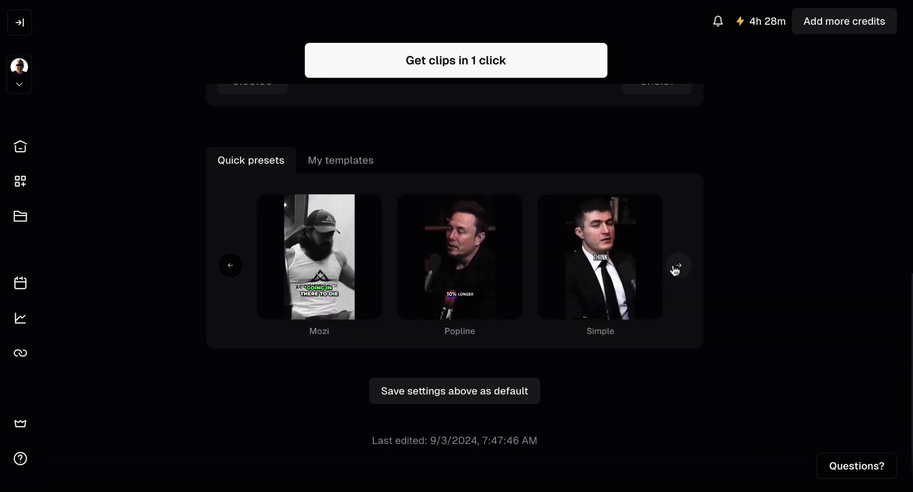
pyautogui.click(233, 267)
pyautogui.click(233, 266)
pyautogui.click(233, 267)
pyautogui.click(233, 268)
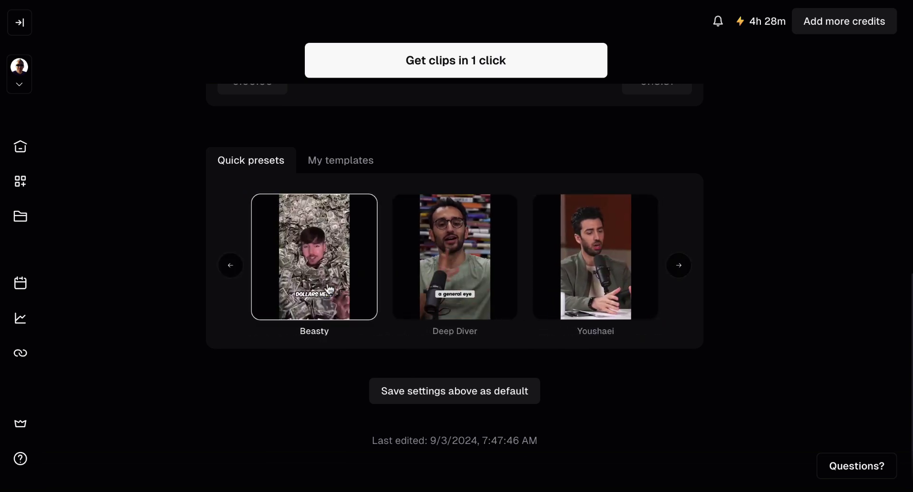
pyautogui.click(438, 65)
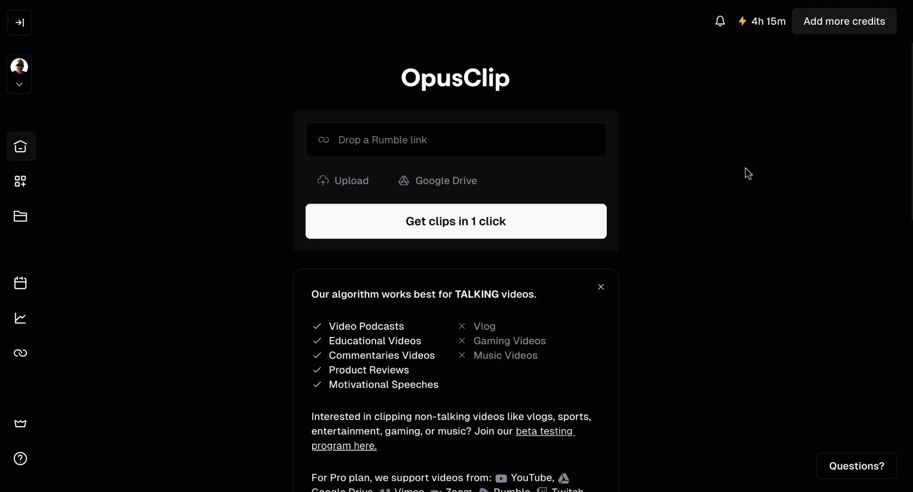
# Step: Delete the Spices for Hair Growth.mp4 project from All projects
pyautogui.scroll(-8, 745, 173)
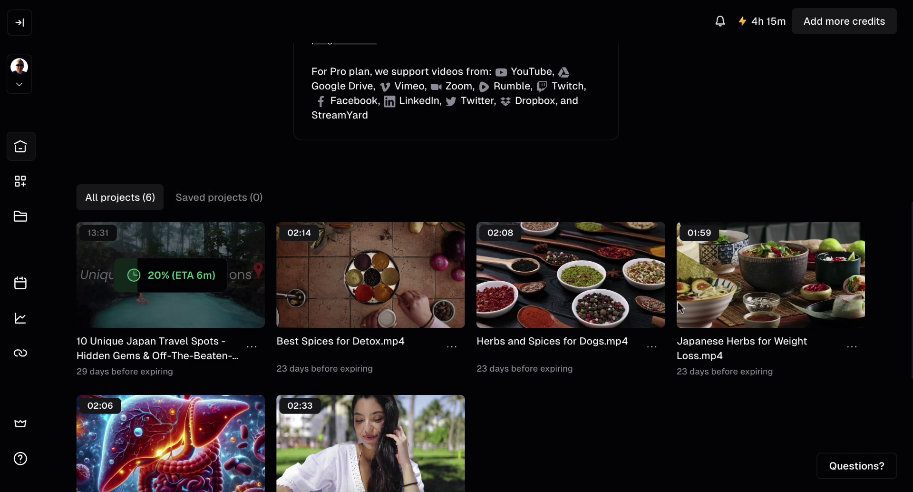
pyautogui.scroll(1, 456, 295)
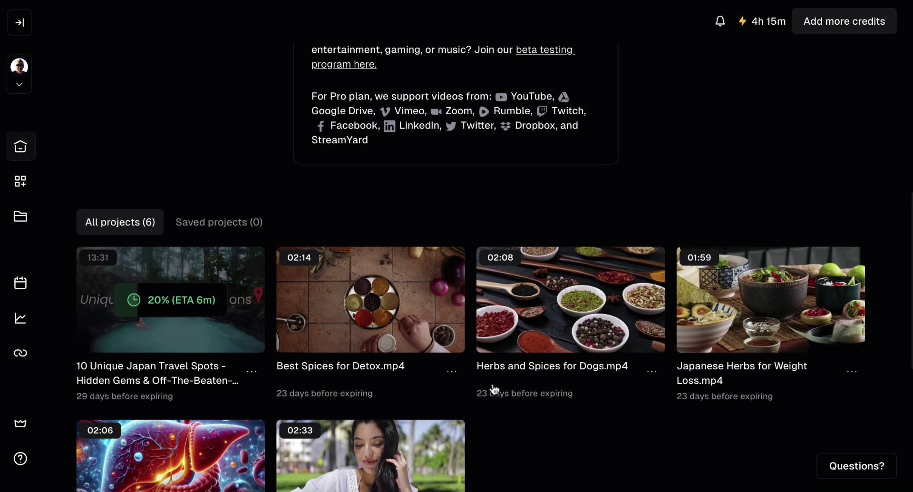
pyautogui.scroll(-3, 492, 383)
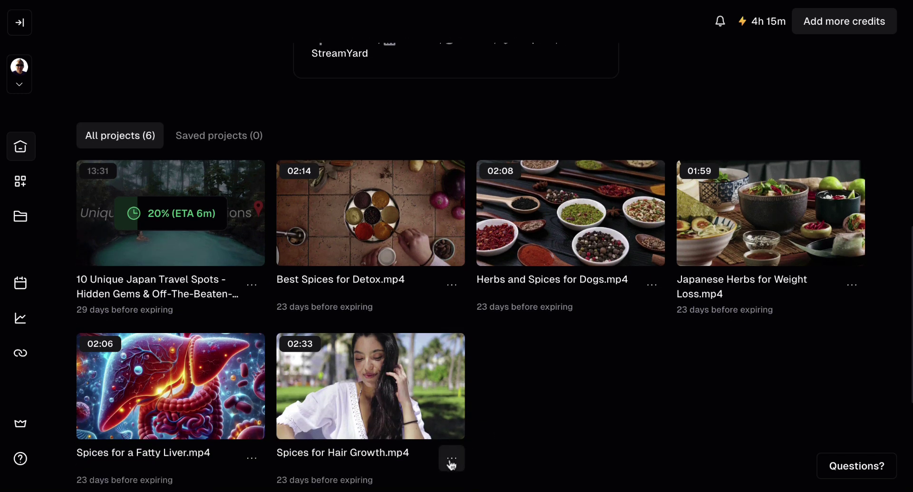
pyautogui.click(451, 459)
pyautogui.click(473, 431)
pyautogui.click(593, 278)
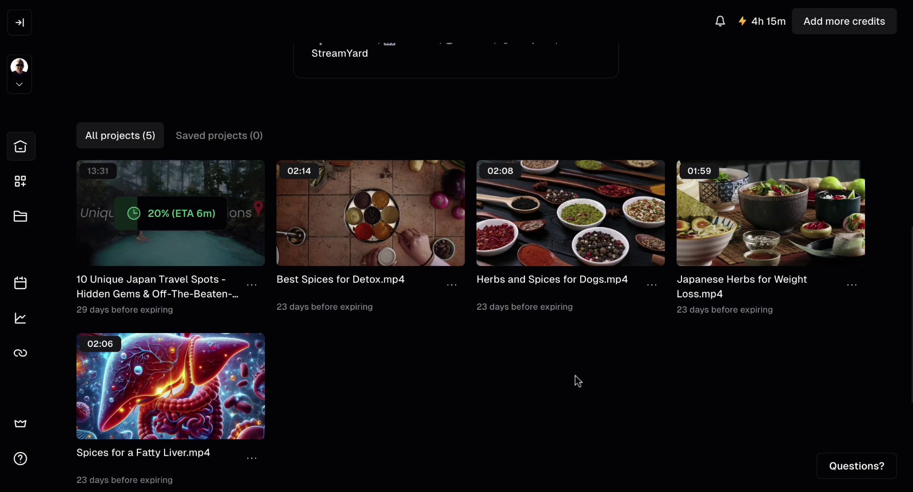
# Step: Open Best Spices for Detox and regenerate clip #1's title in the Catchy style
pyautogui.click(397, 227)
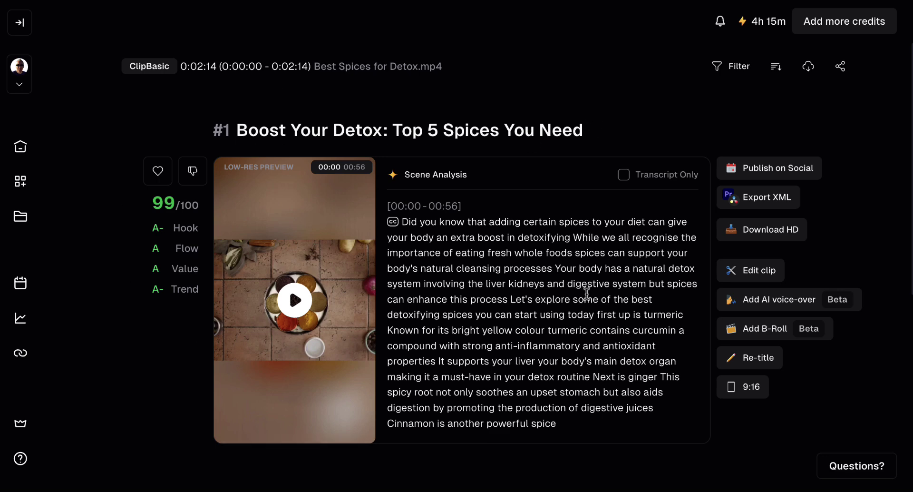
pyautogui.click(750, 362)
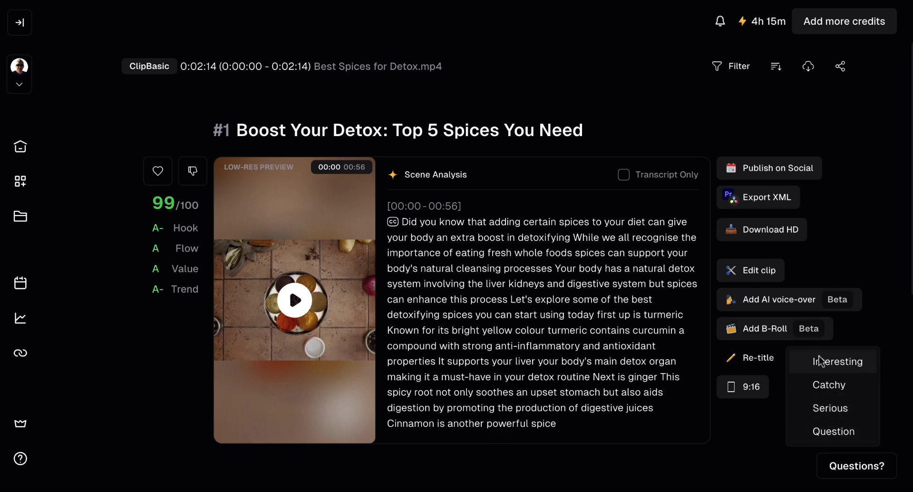
pyautogui.click(825, 385)
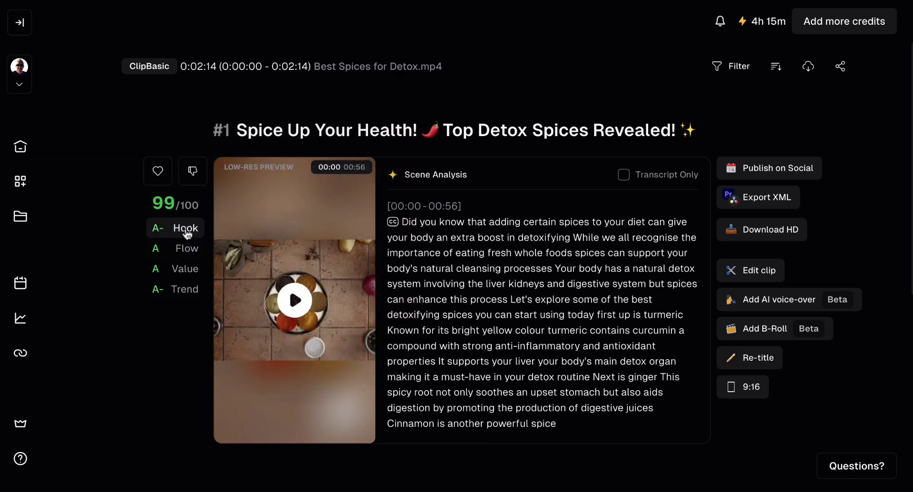
# Step: Read the explanations for the clip's Hook, Flow and Value scores
pyautogui.moveTo(190, 283)
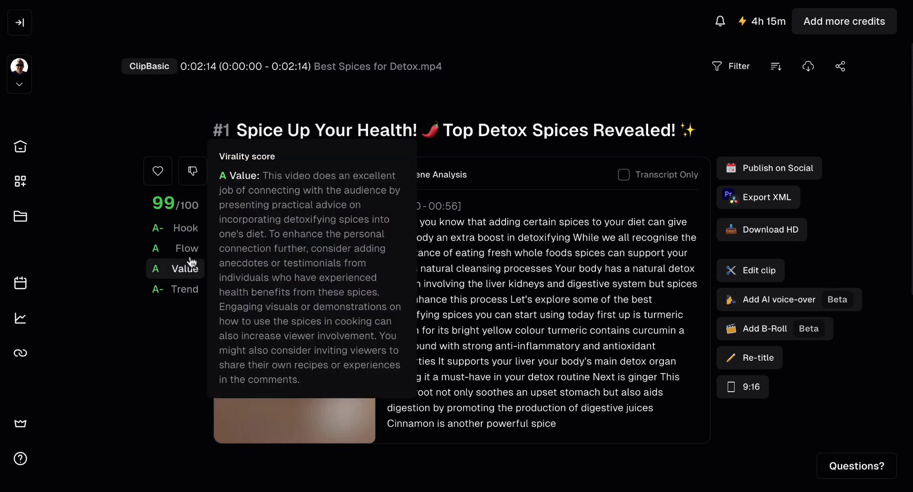
pyautogui.moveTo(190, 261)
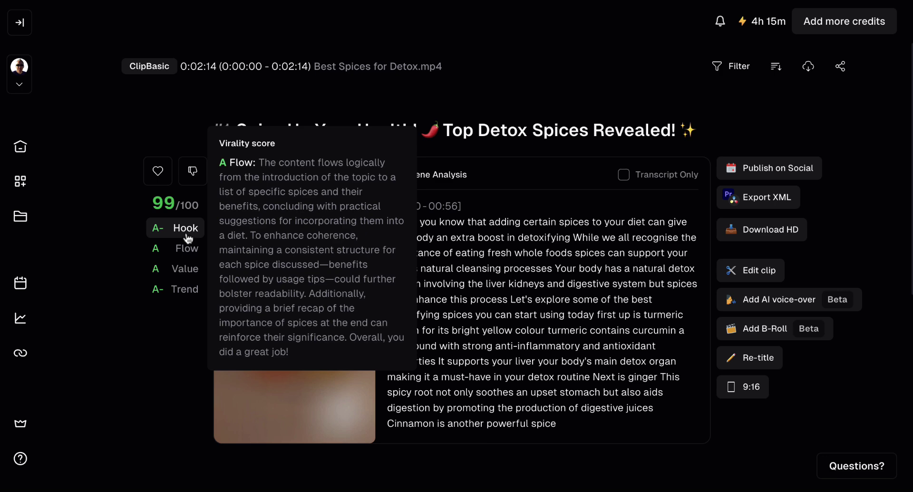
pyautogui.moveTo(186, 238)
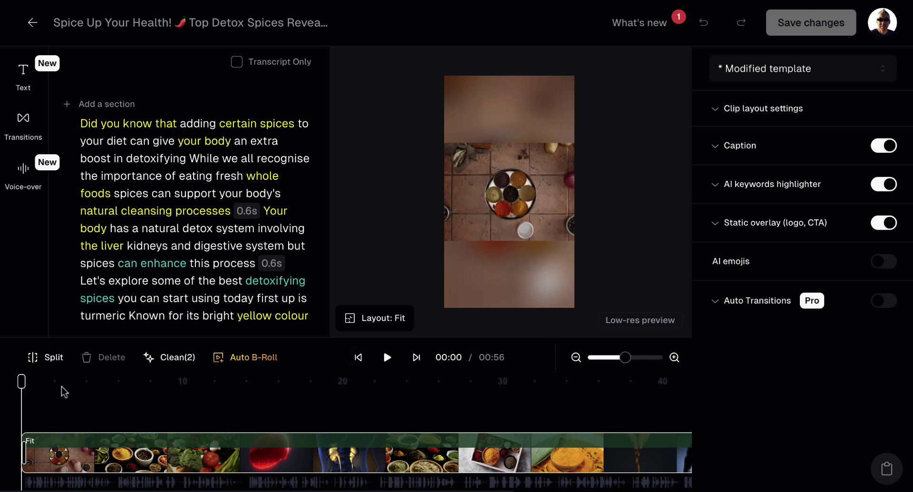
# Step: Scrub the preview to check the BOOST IN caption, then play and pause at 00:06
pyautogui.moveTo(22, 380); pyautogui.dragTo(91, 380)
pyautogui.click(507, 264)
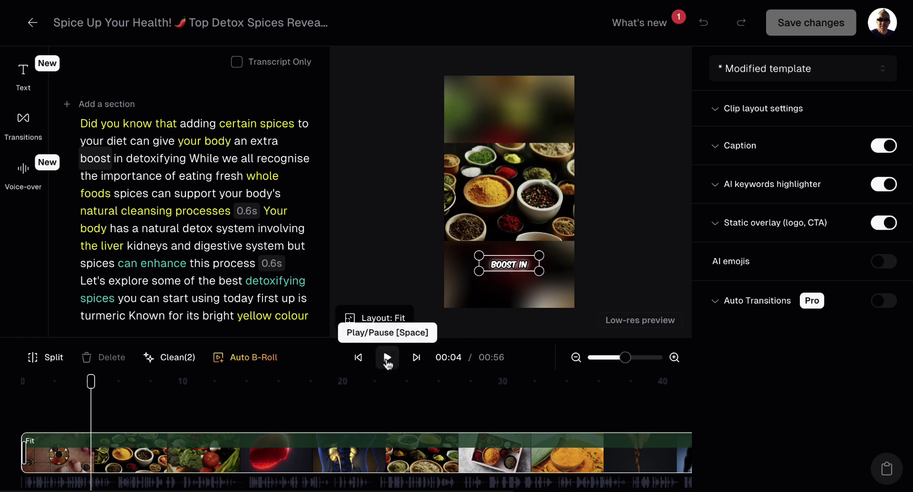
pyautogui.moveTo(90, 381); pyautogui.dragTo(22, 381)
pyautogui.click(387, 357)
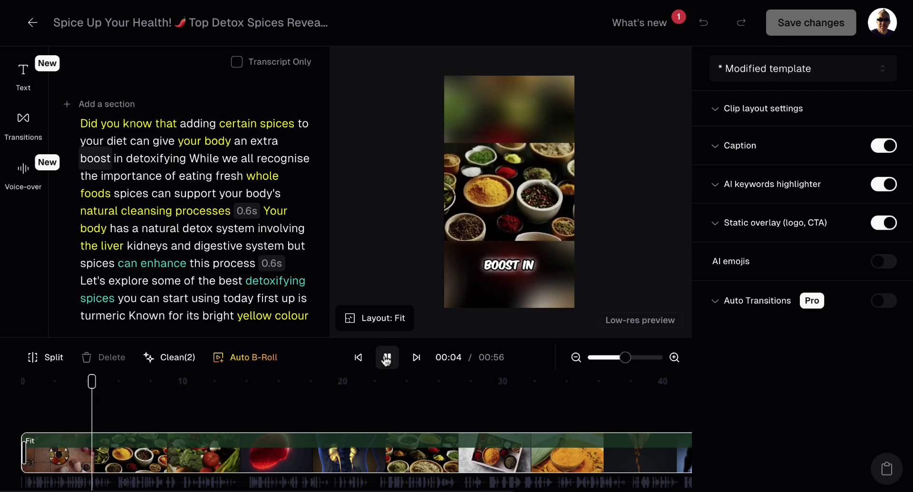
pyautogui.click(386, 357)
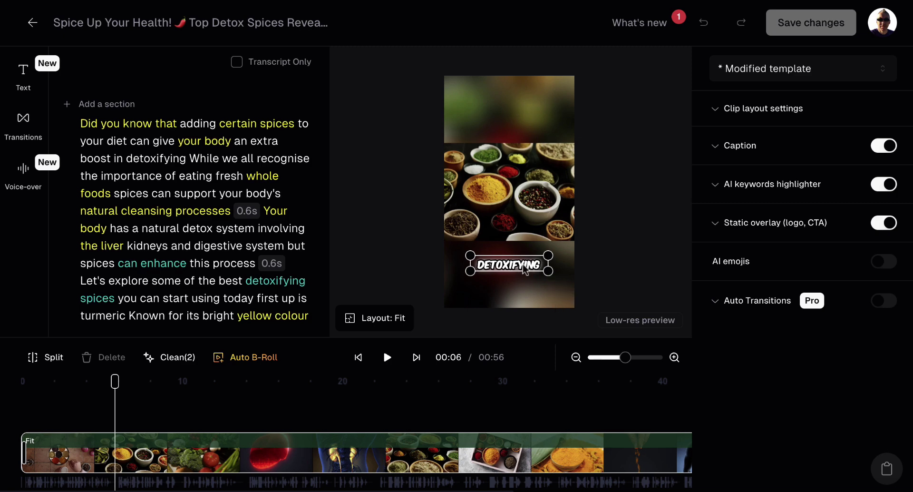
# Step: Expand caption settings, try Top and Middle positions, then return captions to Bottom
pyautogui.click(716, 147)
pyautogui.click(777, 317)
pyautogui.click(814, 322)
pyautogui.click(736, 341)
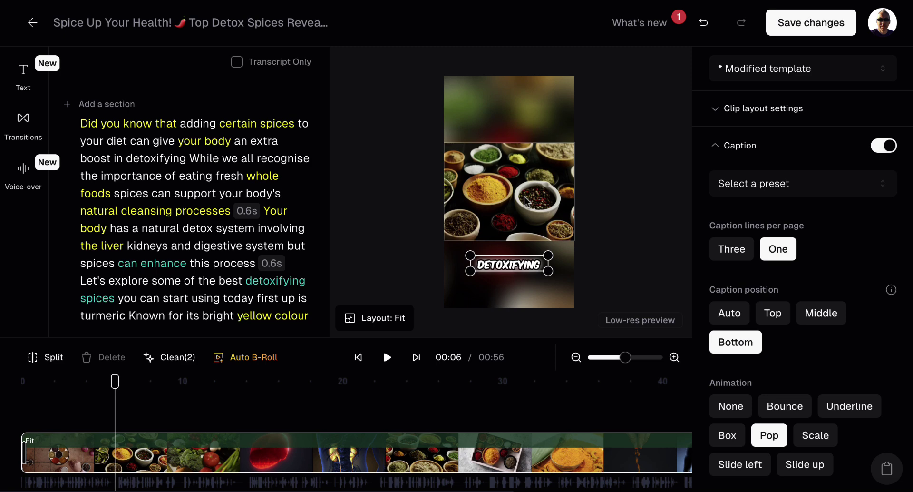
pyautogui.click(775, 317)
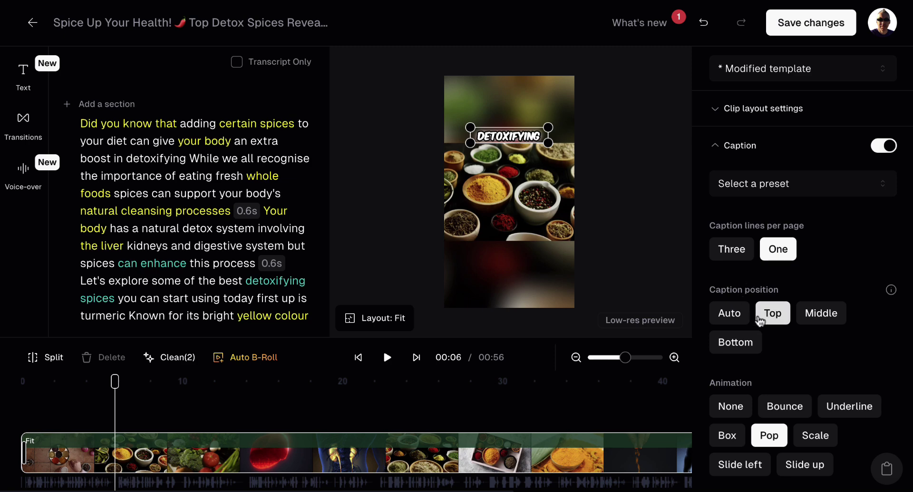
pyautogui.moveTo(530, 138); pyautogui.dragTo(527, 119)
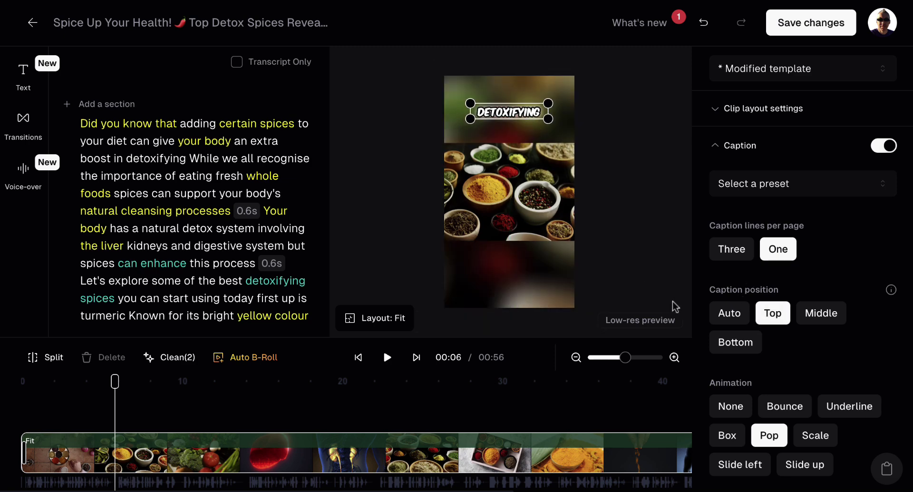
pyautogui.click(735, 349)
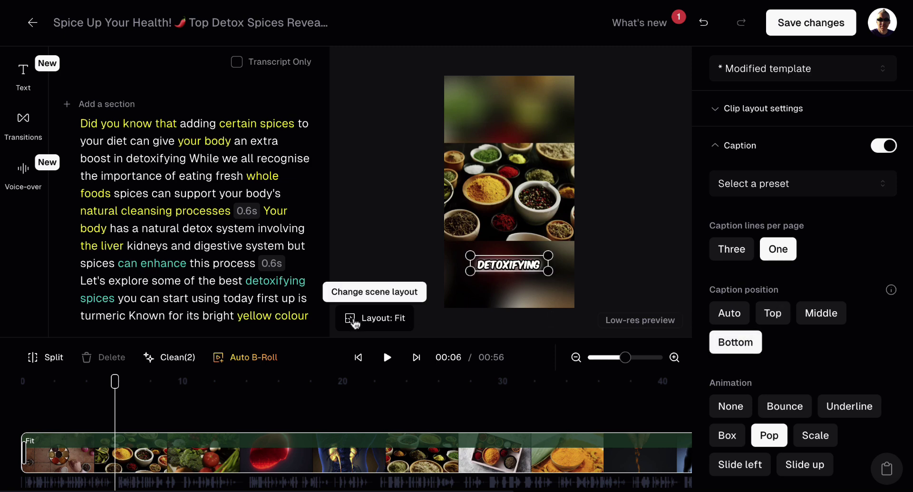
# Step: Try the Fill, Fit, Split and Four scene layouts, ending on Fill
pyautogui.click(354, 320)
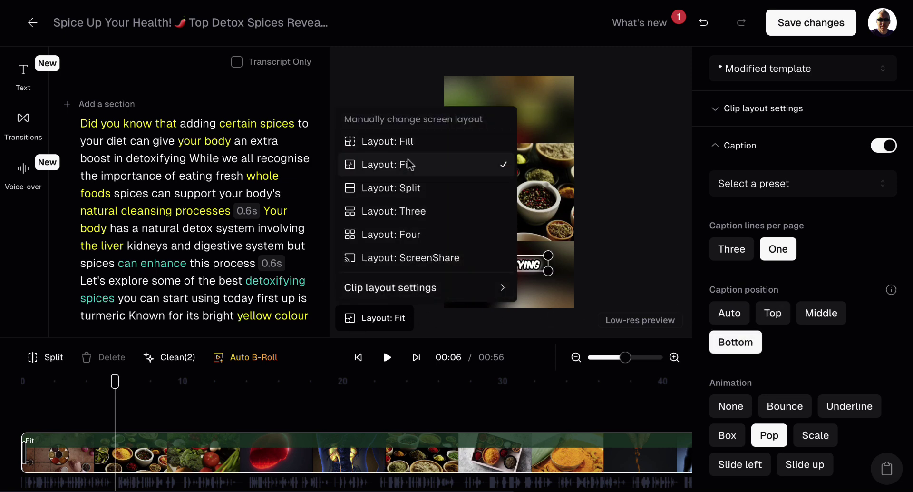
pyautogui.click(409, 143)
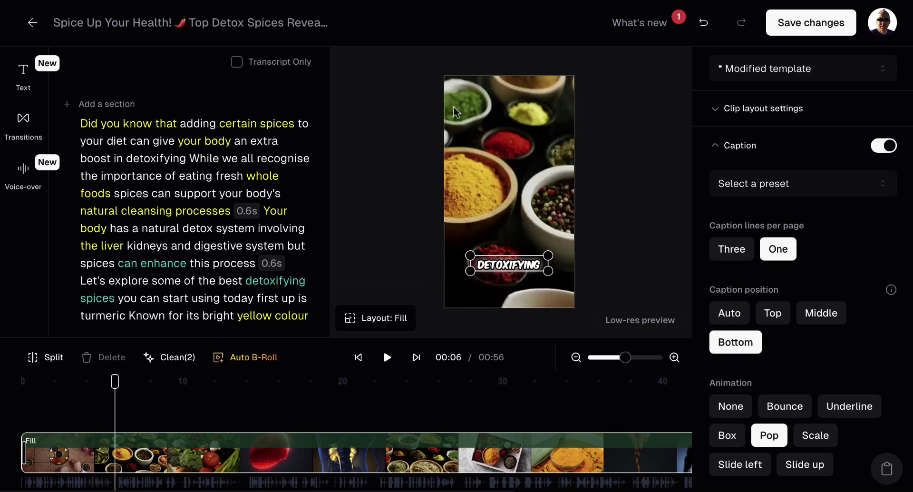
pyautogui.click(378, 317)
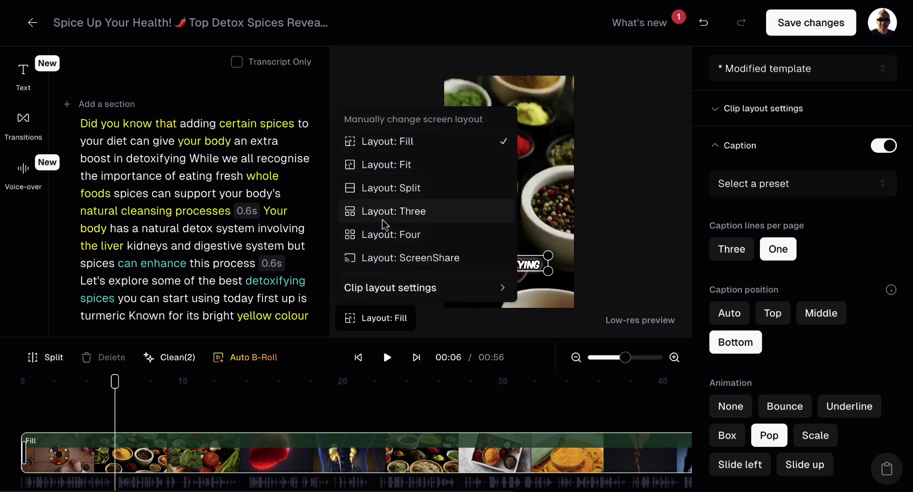
pyautogui.click(393, 165)
pyautogui.click(376, 320)
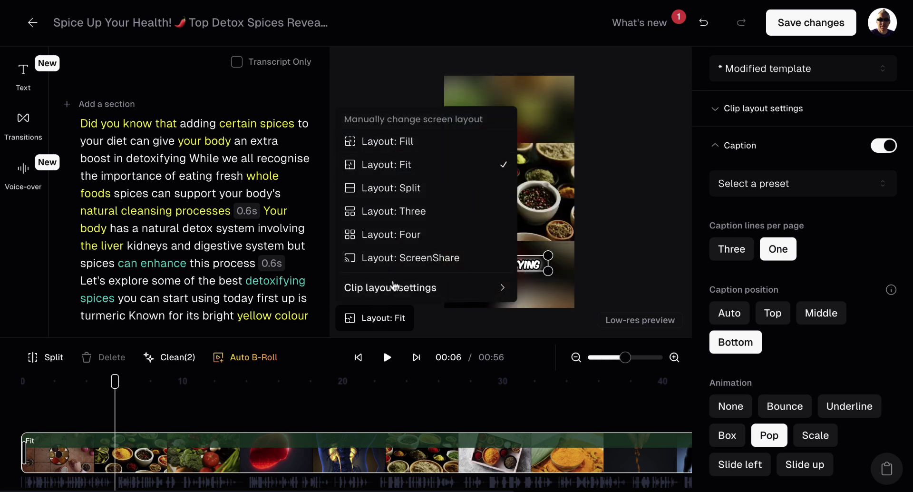
pyautogui.click(403, 187)
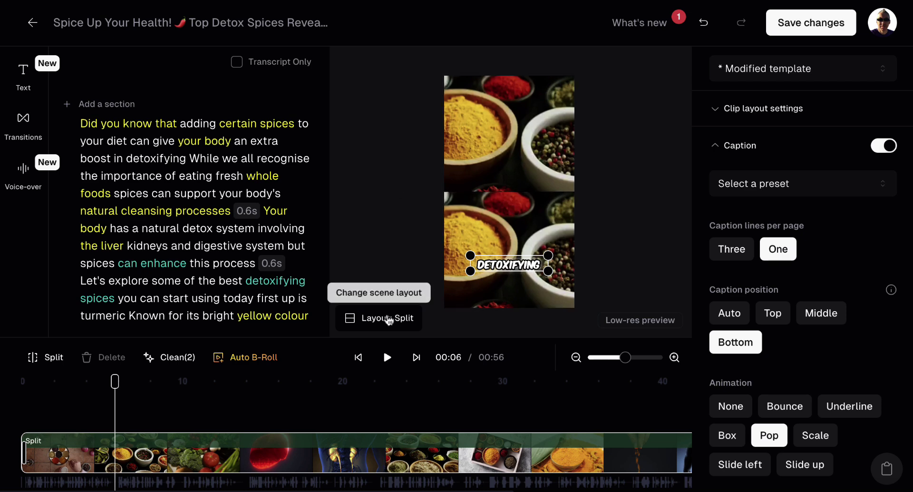
pyautogui.click(387, 317)
pyautogui.click(408, 235)
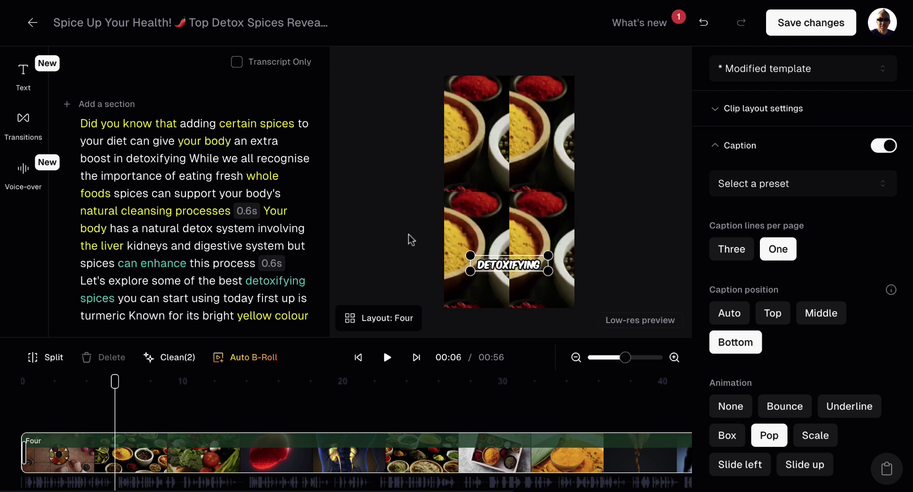
pyautogui.click(396, 323)
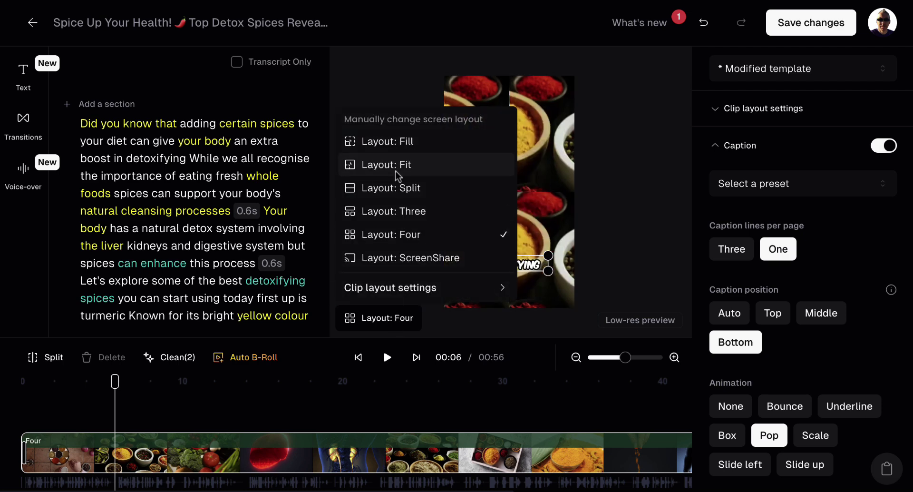
pyautogui.click(395, 141)
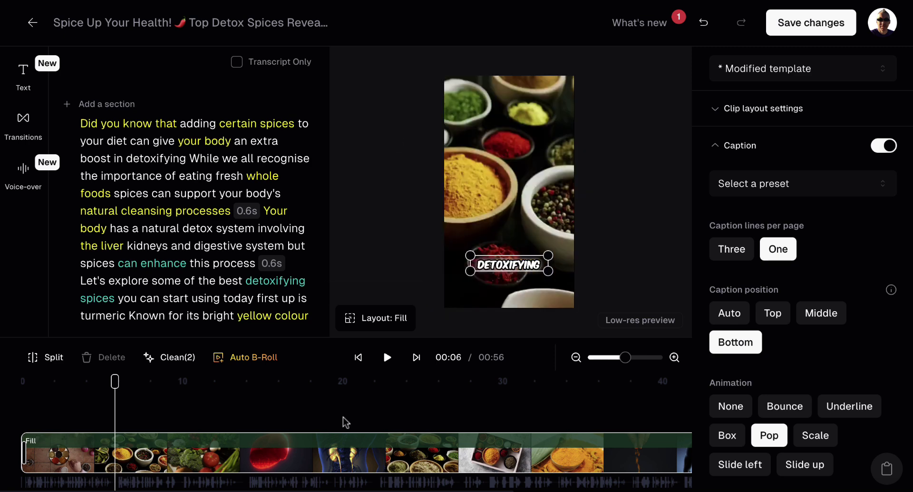
pyautogui.moveTo(115, 386); pyautogui.dragTo(369, 387)
pyautogui.click(58, 364)
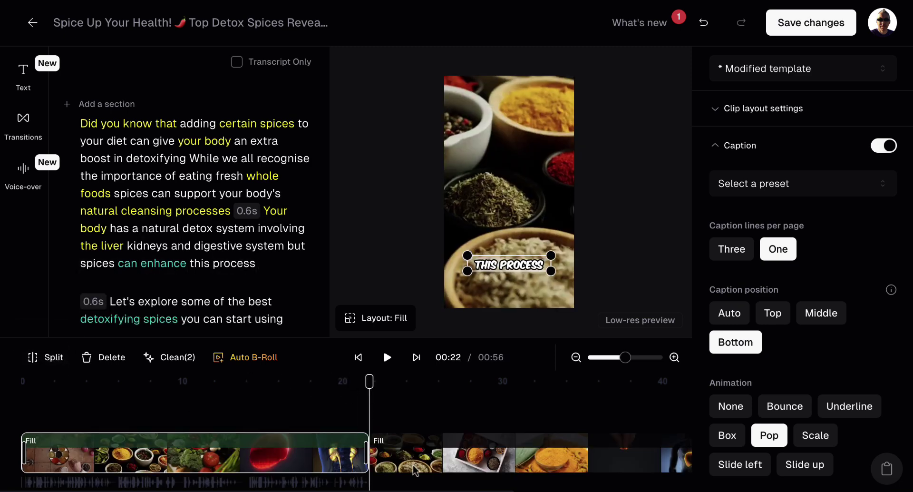
pyautogui.click(430, 445)
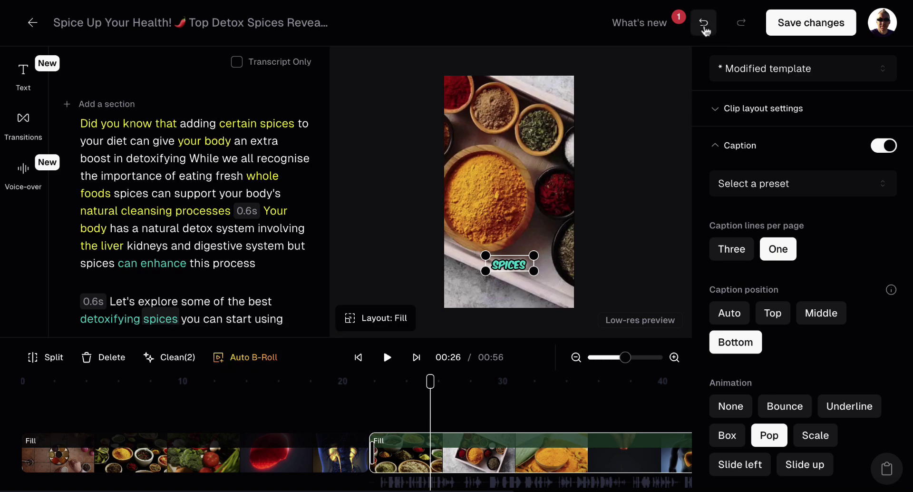
pyautogui.click(703, 25)
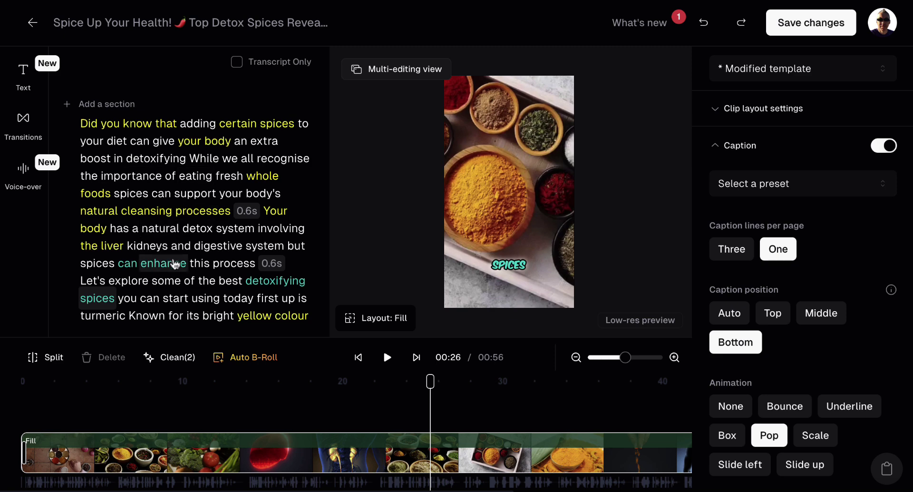
pyautogui.click(104, 217)
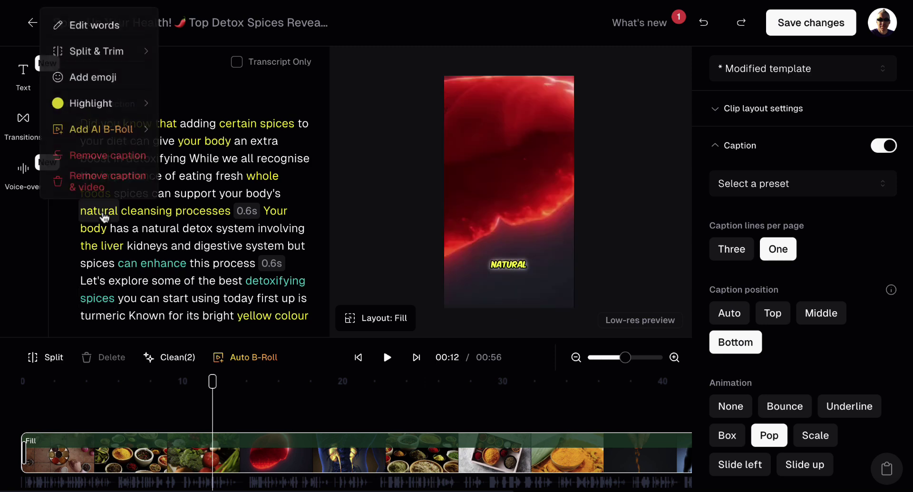
pyautogui.click(97, 30)
pyautogui.write('gsgs')
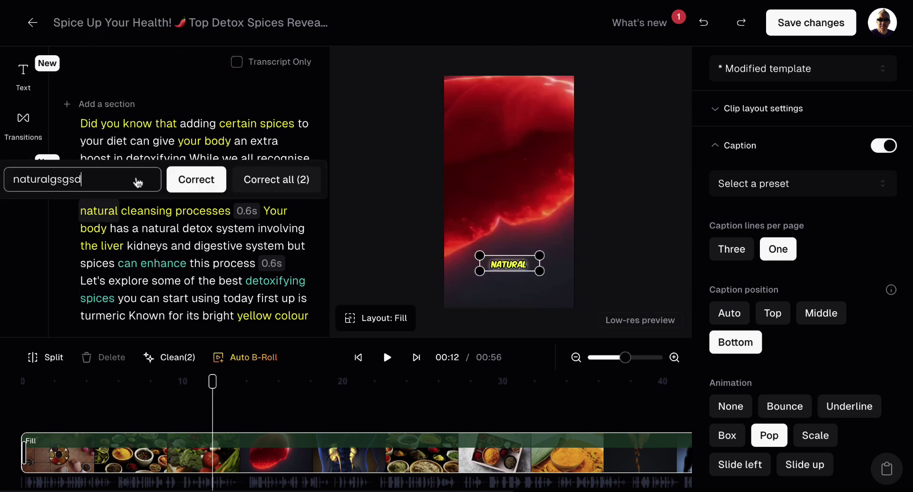
pyautogui.write('d')
pyautogui.click(196, 179)
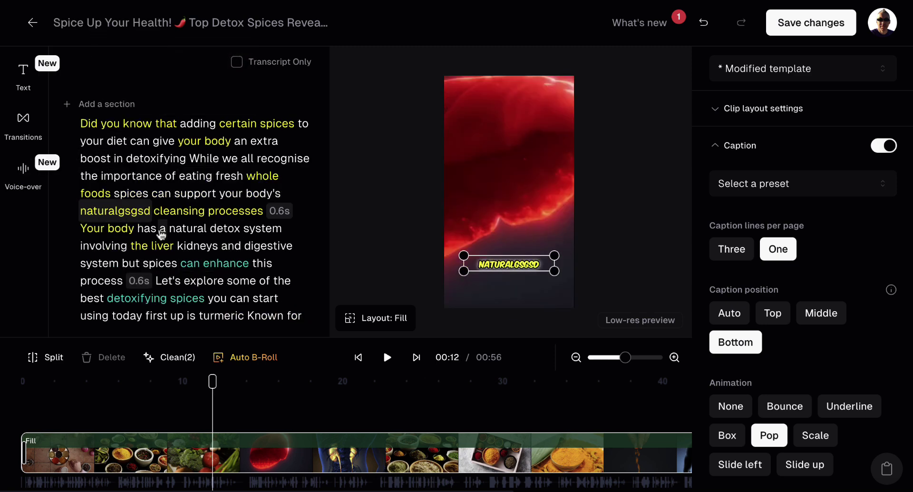
pyautogui.click(121, 216)
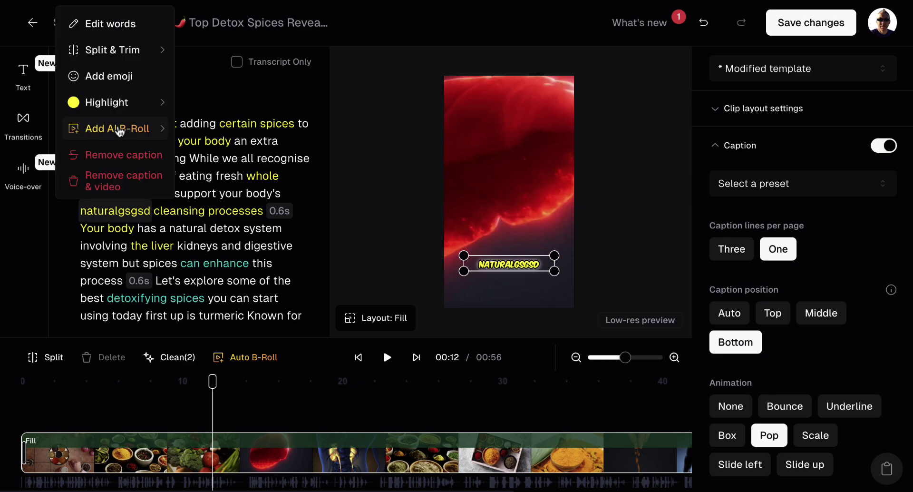
pyautogui.click(115, 24)
pyautogui.moveTo(51, 179); pyautogui.dragTo(116, 178)
pyautogui.press('BackSpace')
pyautogui.click(196, 180)
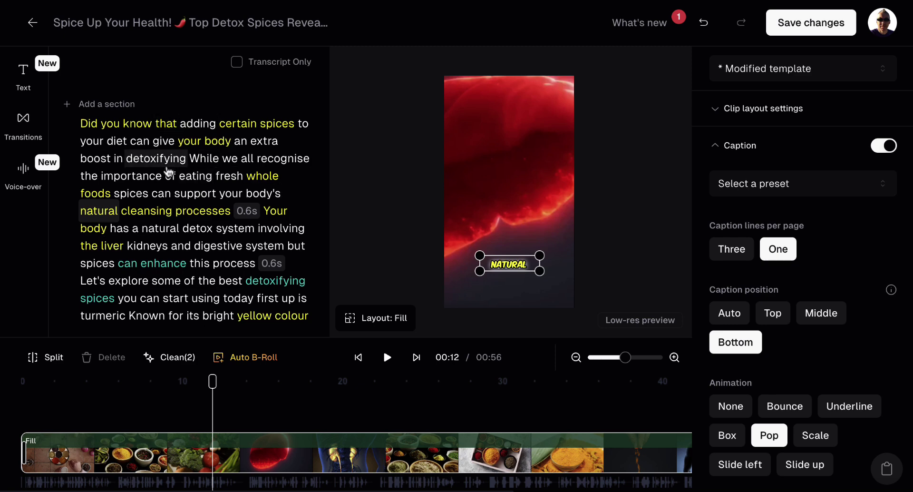
# Step: Change the first AI keyword highlight colour from teal to green 1BDE34FF
pyautogui.click(718, 150)
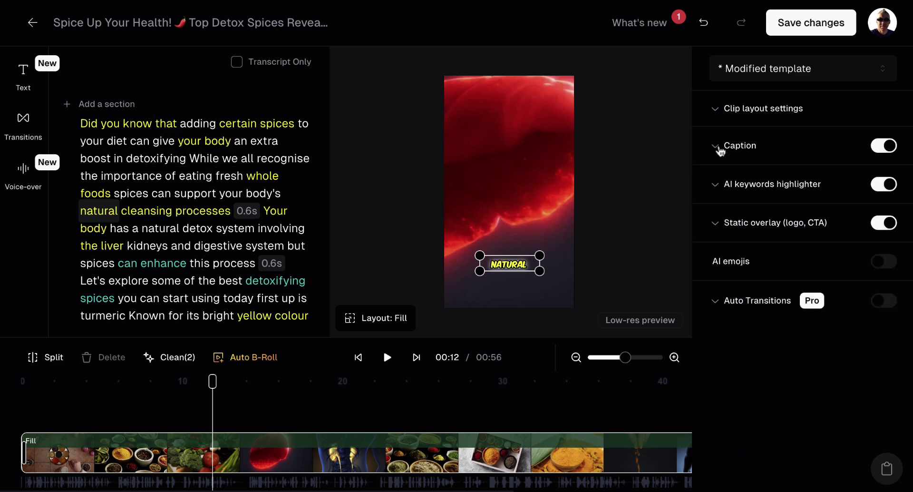
pyautogui.click(715, 186)
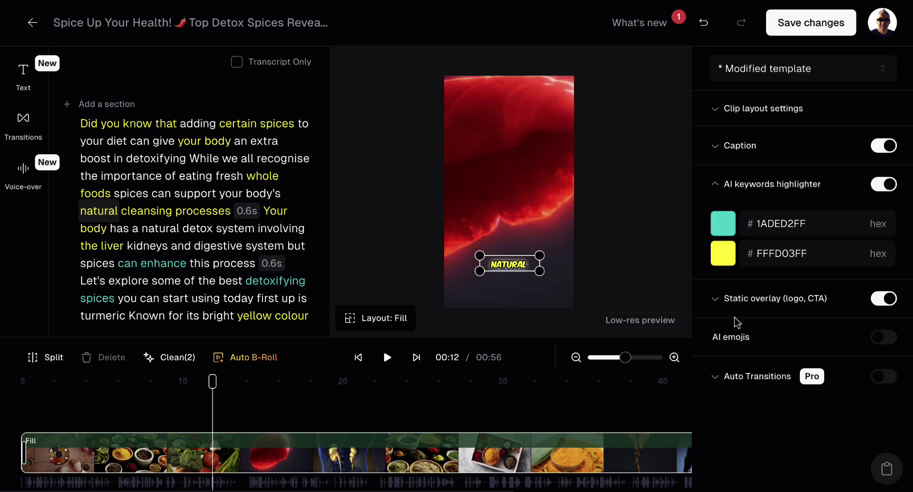
pyautogui.click(726, 228)
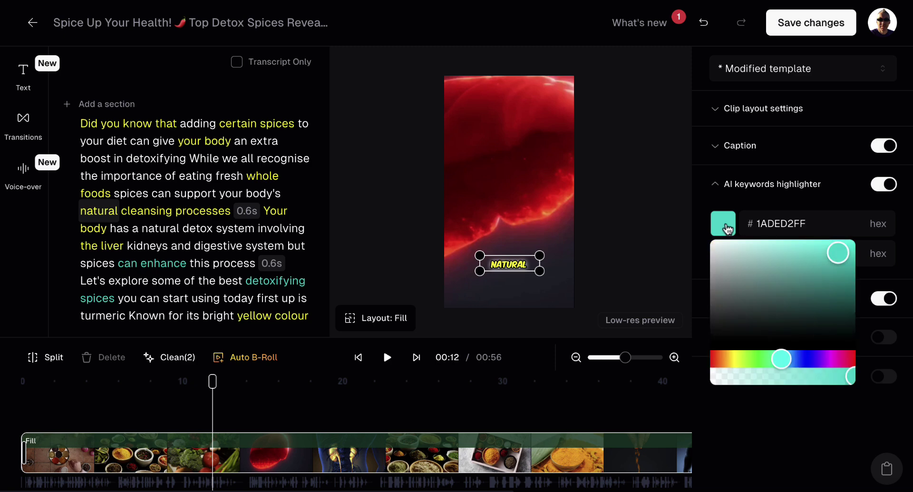
pyautogui.click(760, 358)
pyautogui.click(827, 212)
# Step: Scrub playback between 00:46 and 00:53 and open options for the word 'detoxifying'
pyautogui.hscroll(5, 545, 406)
pyautogui.click(559, 381)
pyautogui.click(623, 404)
pyautogui.click(570, 405)
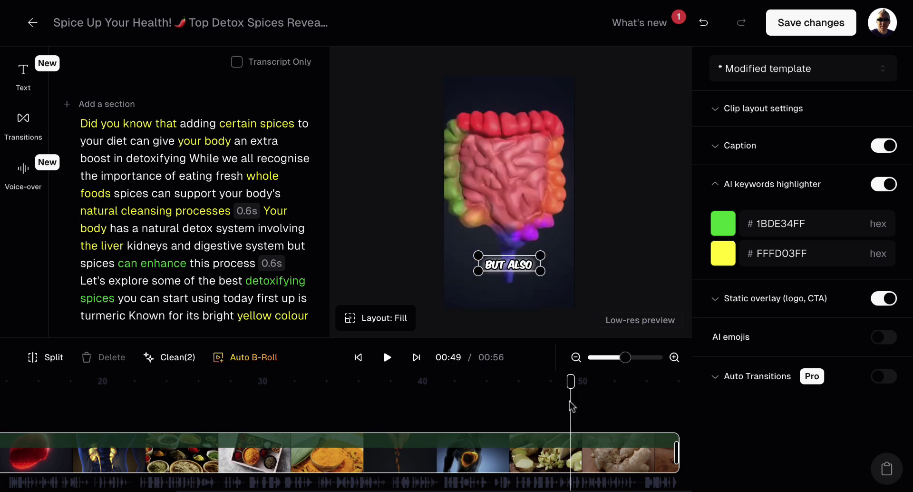
pyautogui.click(238, 298)
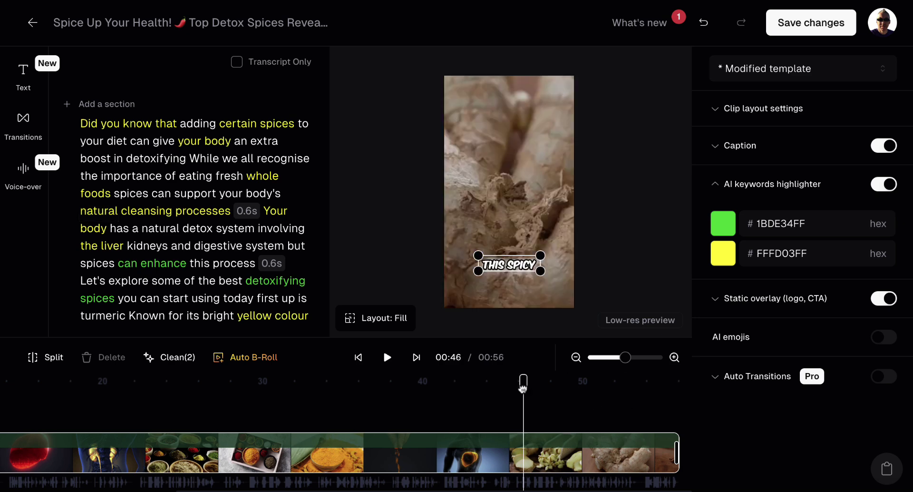
pyautogui.rightClick(271, 283)
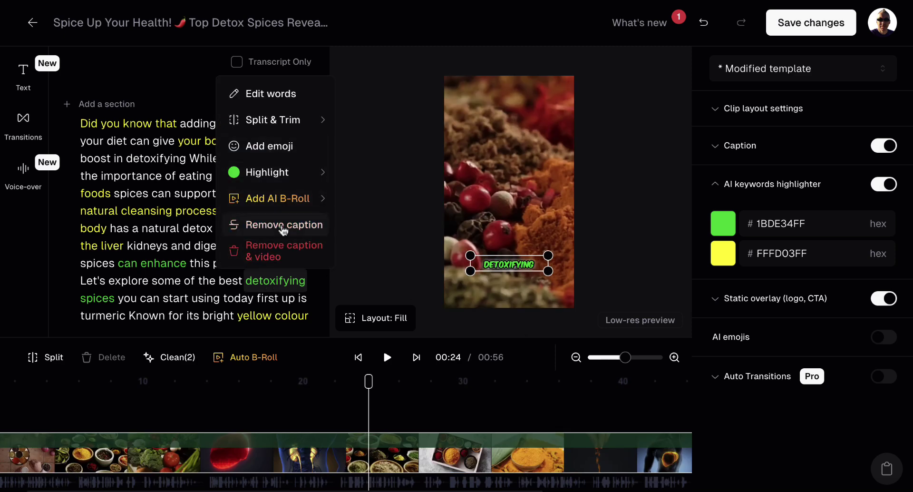
# Step: Dismiss the word options and move playback to 00:18 on the KIDNEYS AND caption
pyautogui.moveTo(283, 204)
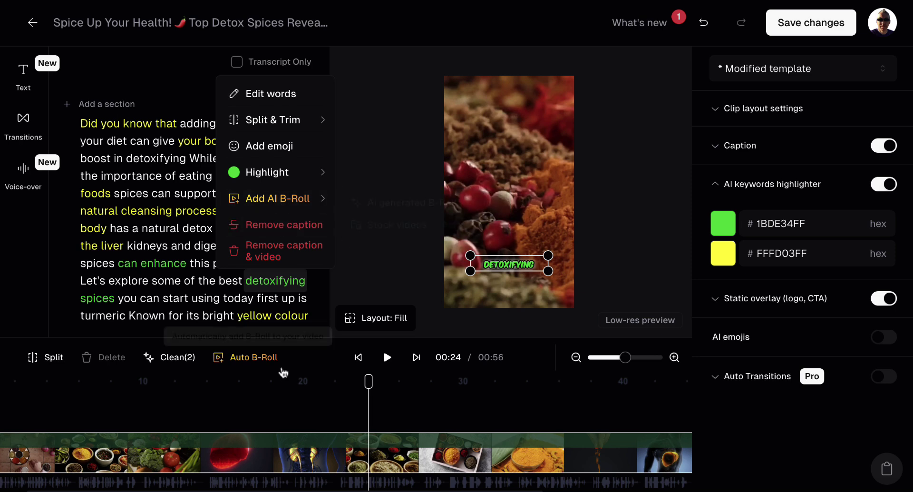
pyautogui.click(269, 405)
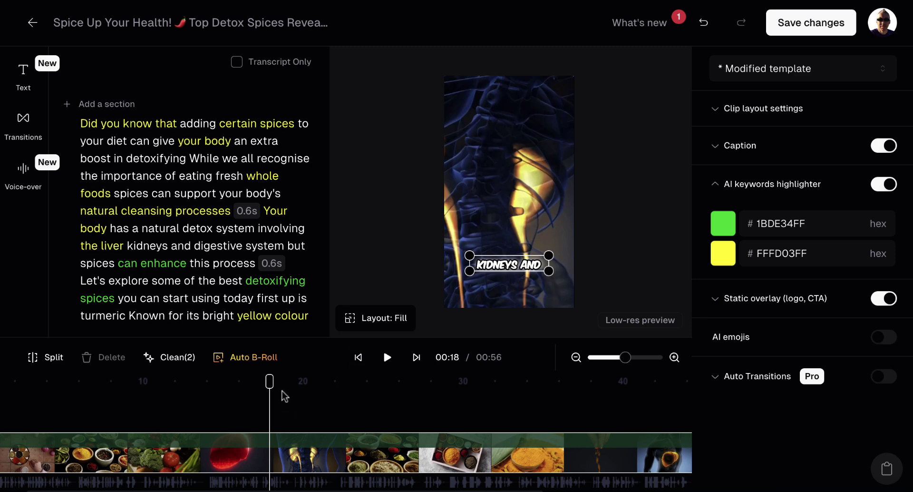
# Step: Split the Spice clip at 00:15 and place a Cross fade transition on the cut
pyautogui.click(230, 402)
pyautogui.click(45, 357)
pyautogui.click(26, 135)
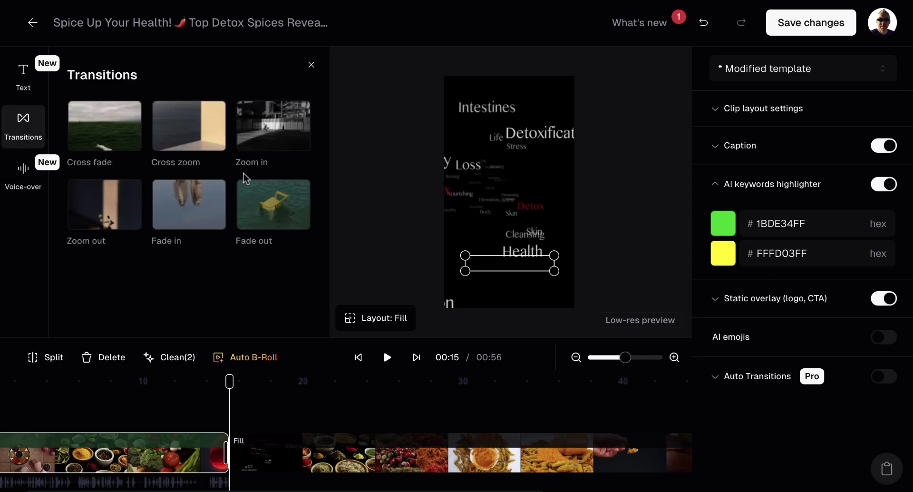
pyautogui.moveTo(94, 126)
pyautogui.mouseDown()
pyautogui.moveTo(125, 177)
pyautogui.moveTo(229, 455)
pyautogui.moveTo(220, 417)
pyautogui.mouseUp()
# Step: Preview playback across the cross fade from 00:14, then delete the transition
pyautogui.click(199, 380)
pyautogui.click(387, 357)
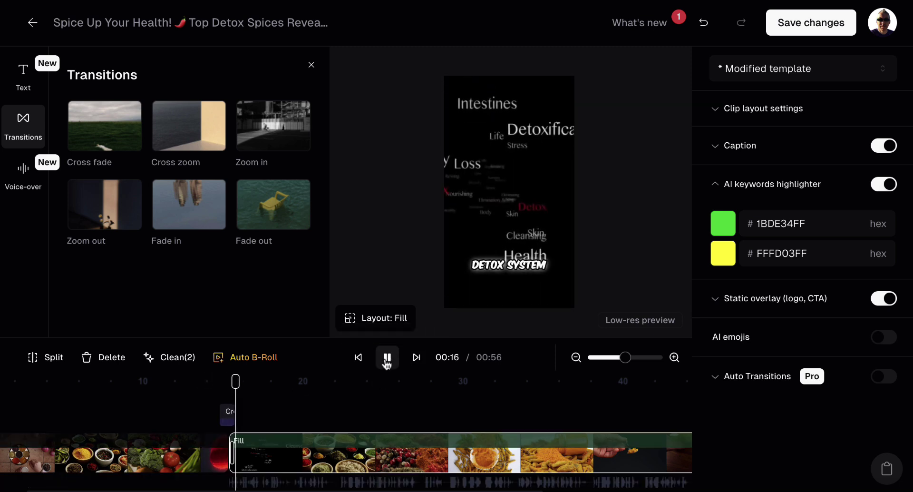
pyautogui.click(387, 357)
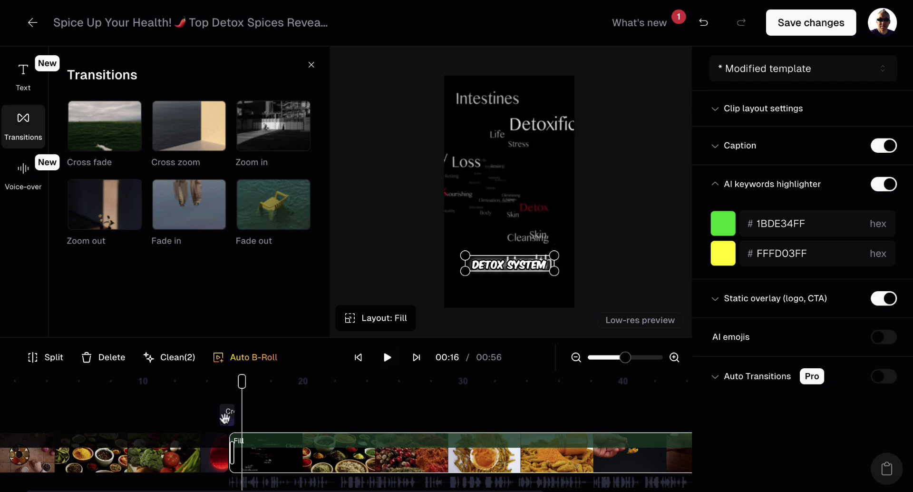
pyautogui.click(227, 415)
pyautogui.press('Delete')
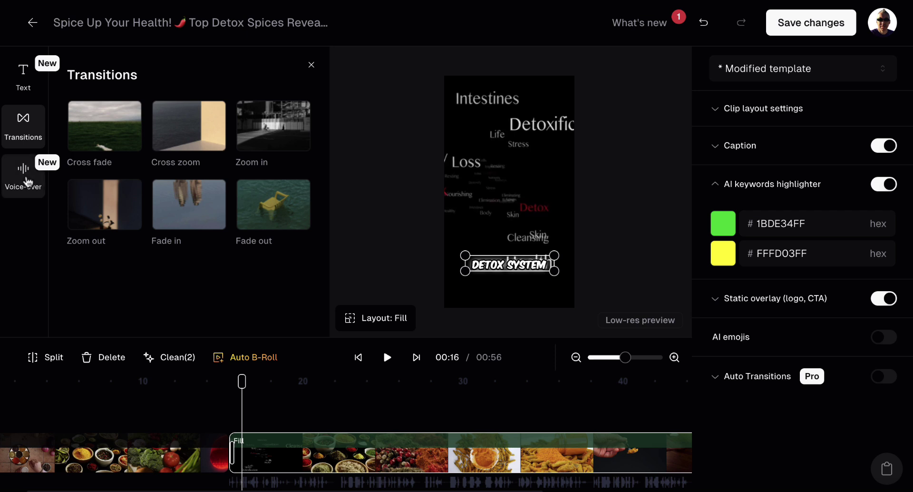
# Step: Save the Spice clip edits and open the Japan travel spots project from Home
pyautogui.click(814, 21)
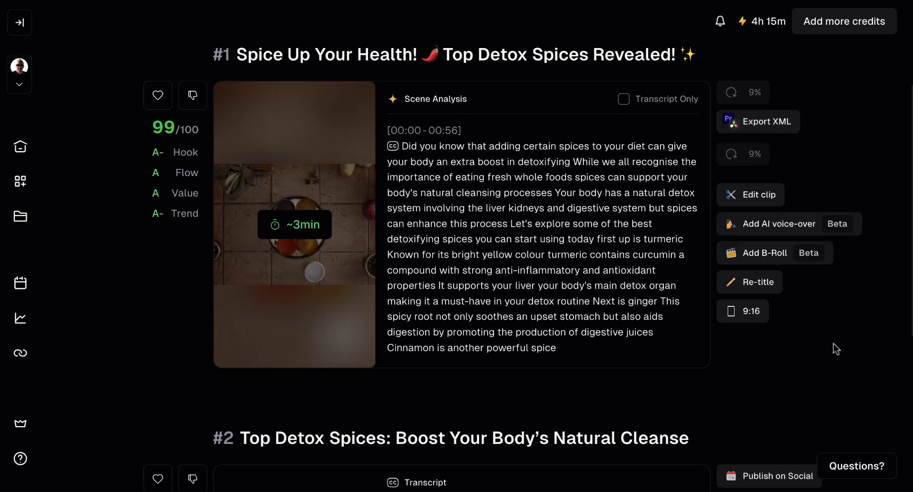
pyautogui.click(21, 148)
pyautogui.scroll(-5, 161, 241)
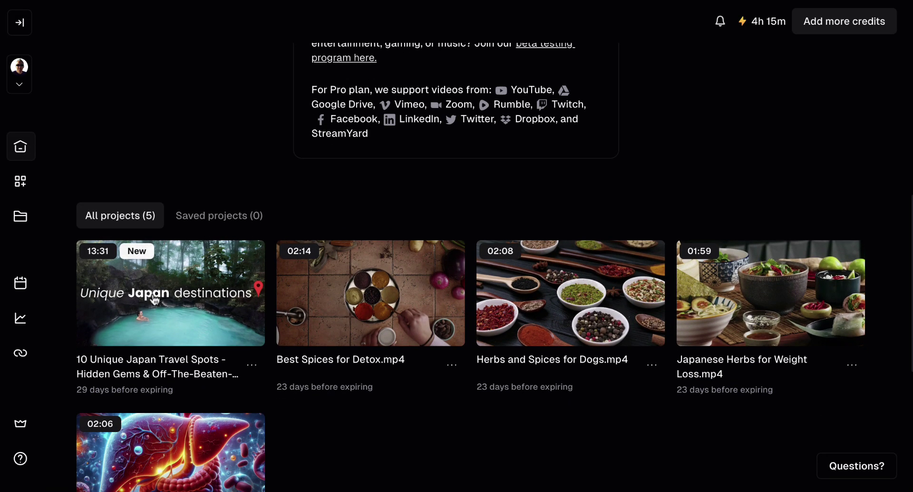
pyautogui.click(156, 298)
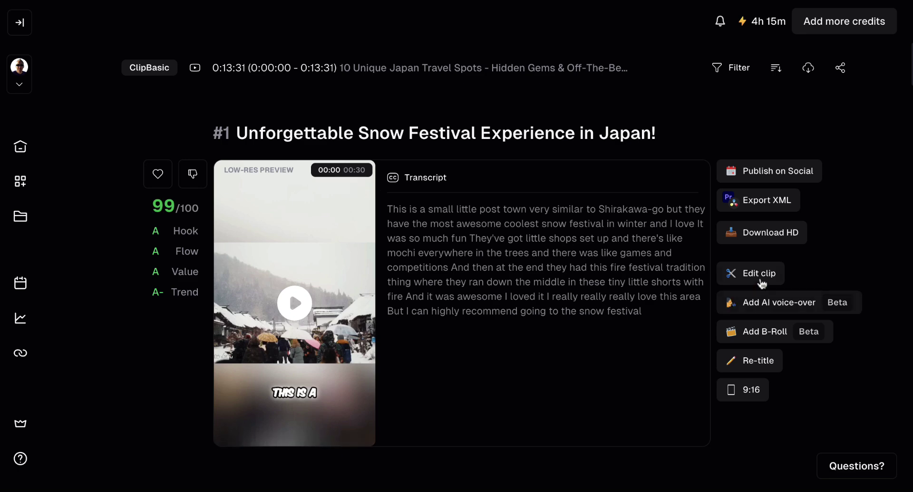
# Step: Open the snow festival clip in the editor and place its captions at the bottom
pyautogui.click(761, 278)
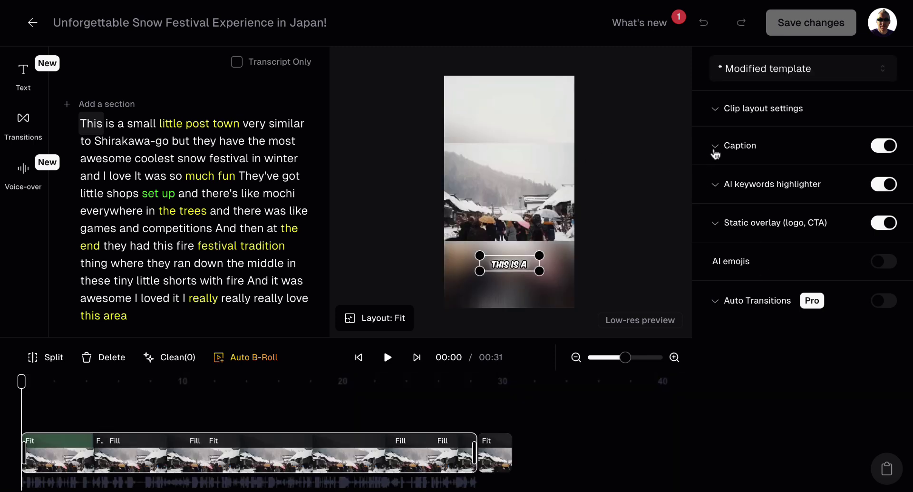
pyautogui.click(715, 150)
pyautogui.click(741, 343)
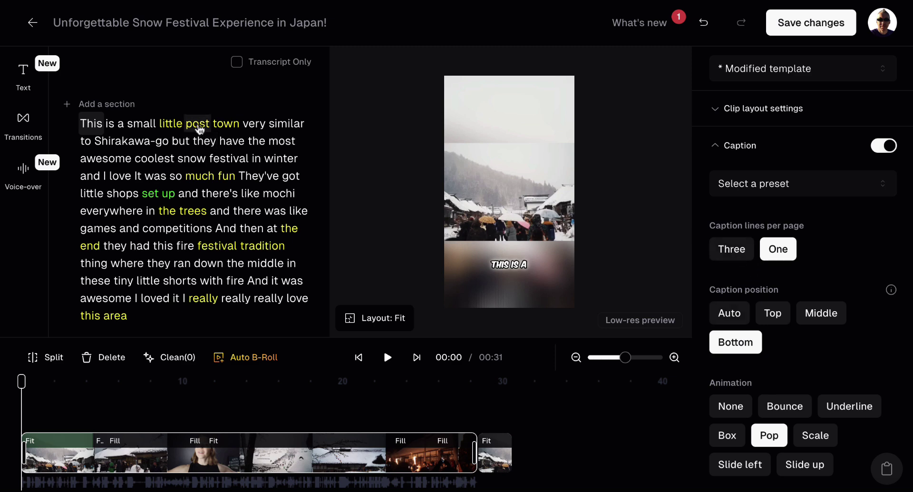
pyautogui.click(715, 146)
# Step: Change the second AI keyword highlight colour from yellow to red DC470FFF
pyautogui.click(719, 185)
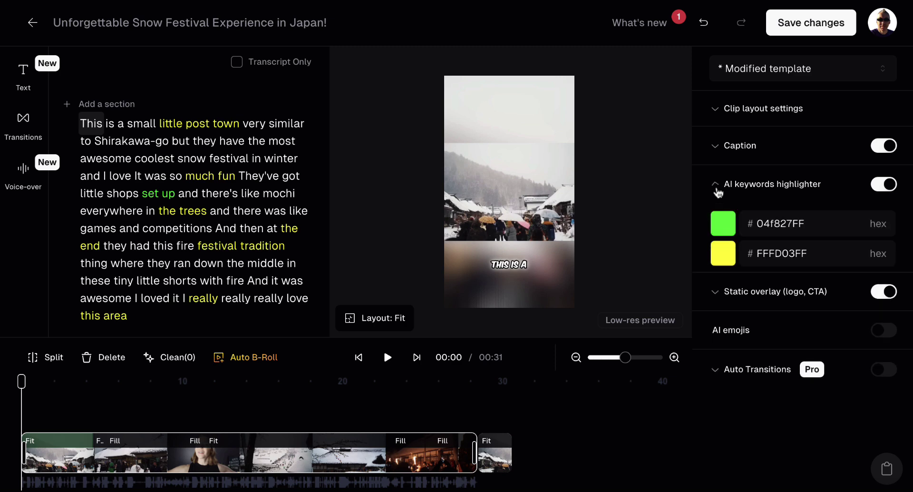
pyautogui.click(724, 255)
pyautogui.click(716, 390)
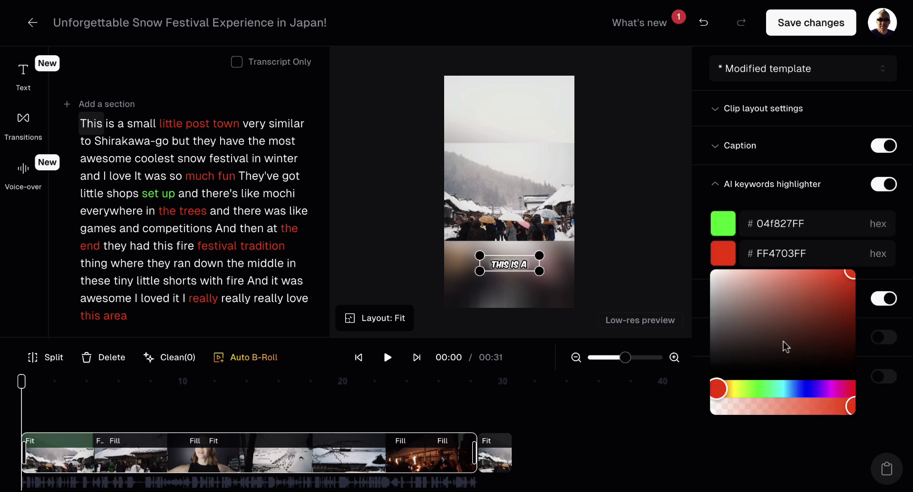
pyautogui.click(845, 285)
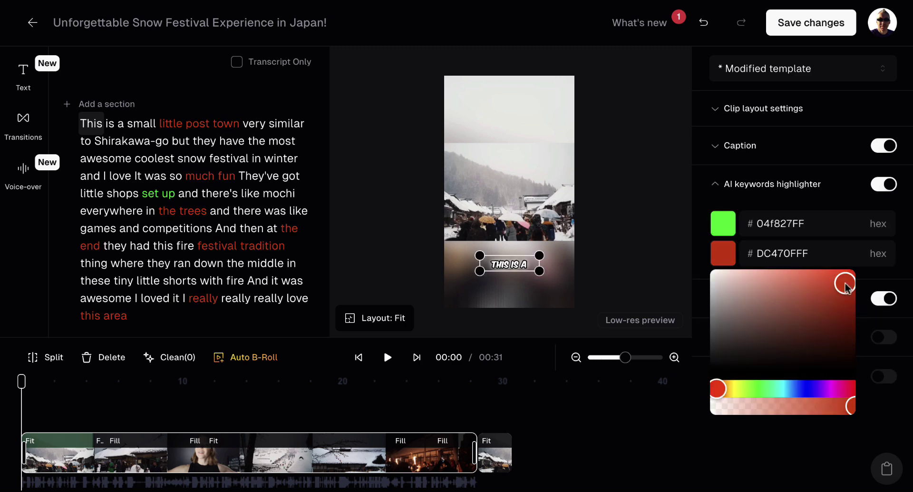
pyautogui.click(164, 199)
pyautogui.click(164, 199)
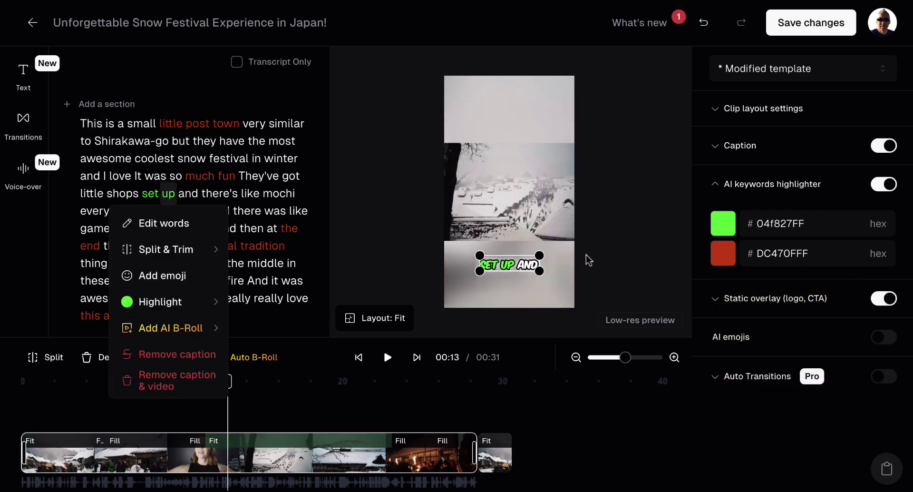
pyautogui.click(289, 152)
# Step: Highlight Shirakawa-go with the green keyword highlight colour 1
pyautogui.click(163, 143)
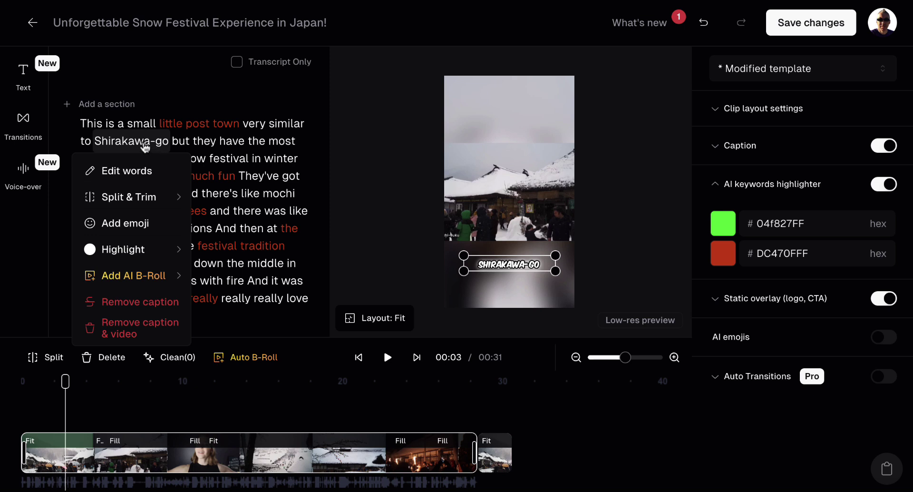
pyautogui.moveTo(132, 252)
pyautogui.click(230, 277)
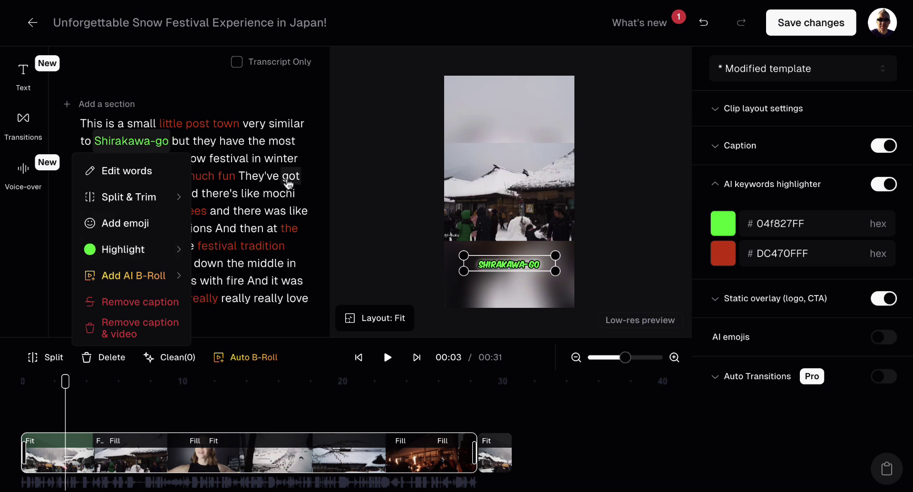
pyautogui.click(280, 142)
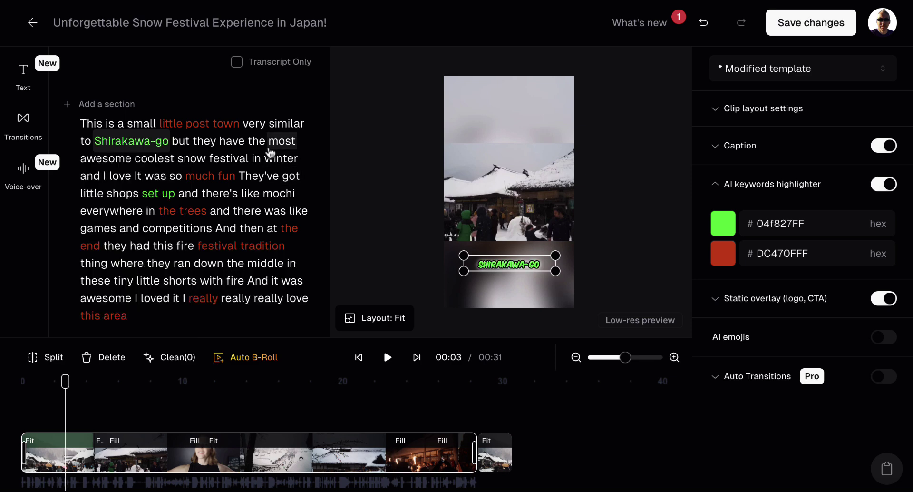
pyautogui.click(181, 265)
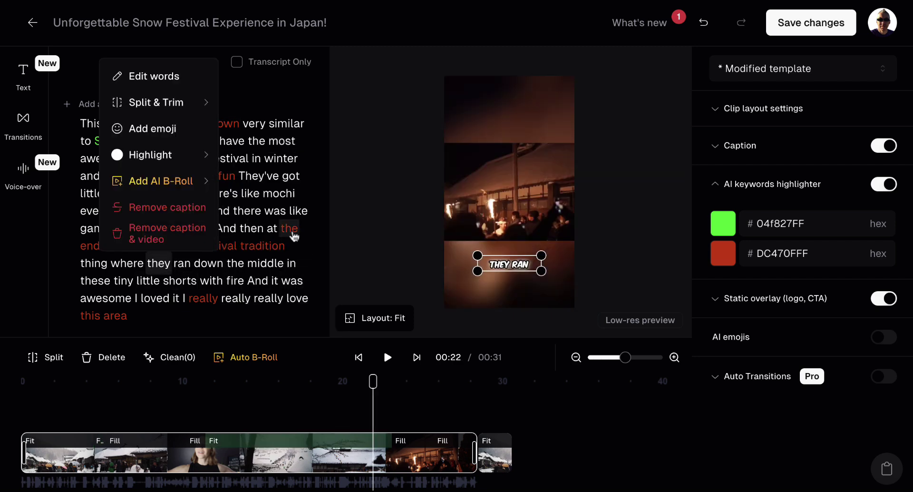
# Step: Remove the highlight from 'the' and 'end' so they show the default font colour
pyautogui.click(291, 229)
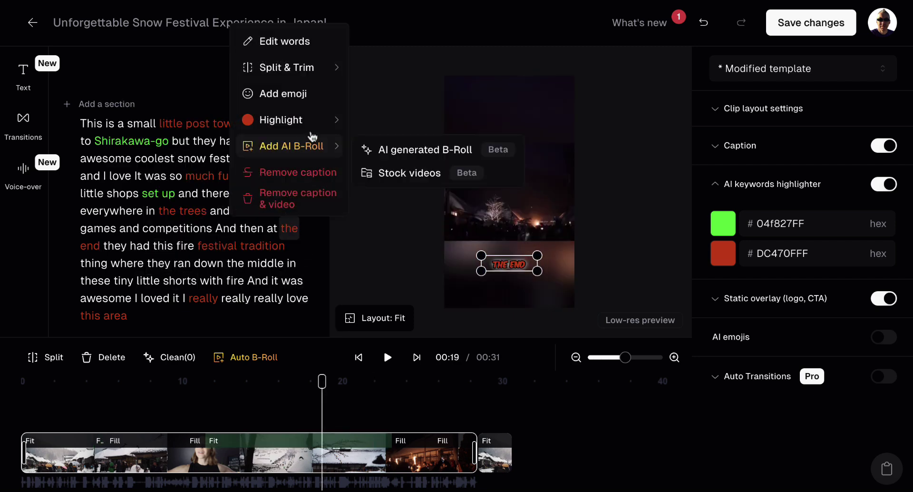
pyautogui.moveTo(315, 122)
pyautogui.click(406, 124)
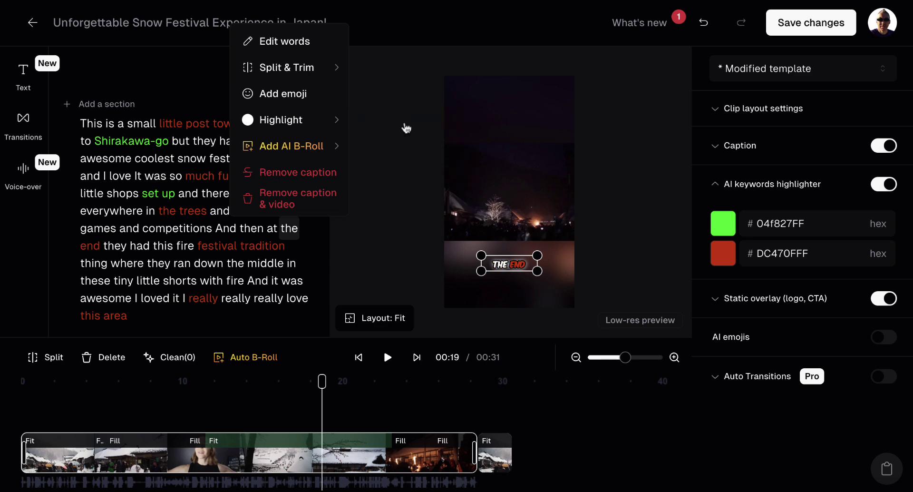
pyautogui.click(102, 247)
pyautogui.moveTo(108, 146)
pyautogui.click(209, 142)
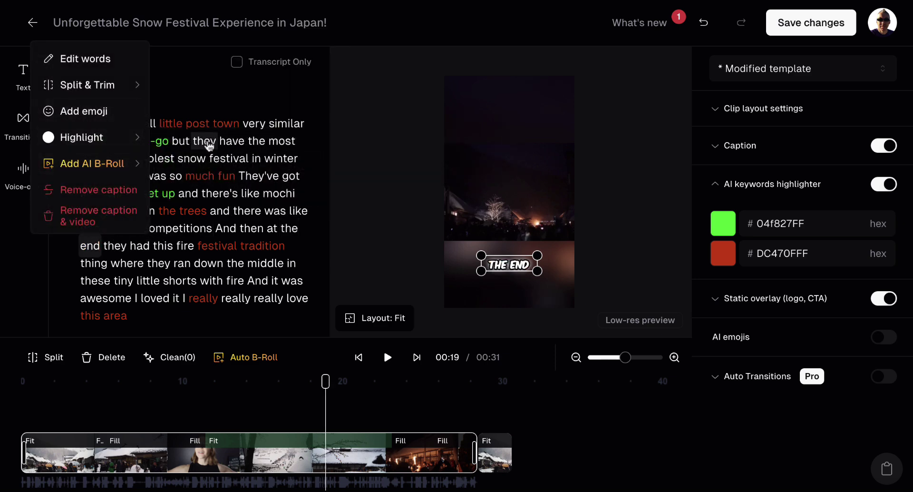
pyautogui.click(204, 301)
pyautogui.click(296, 318)
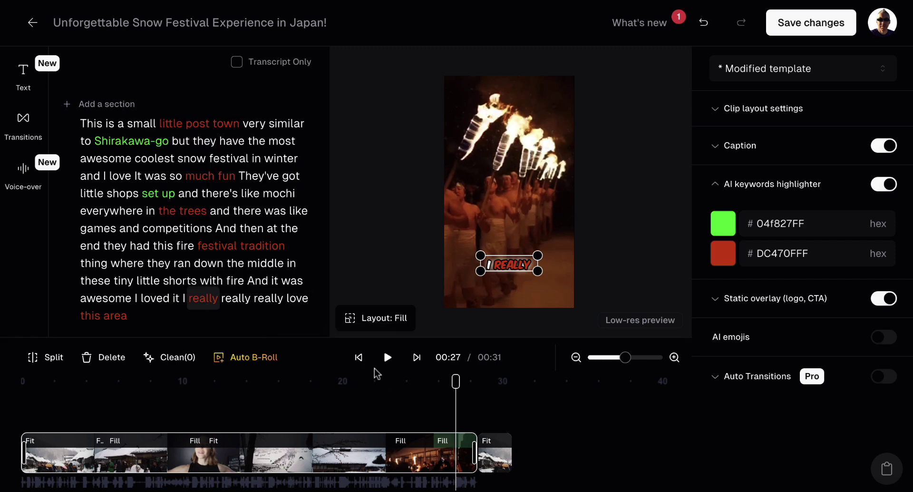
pyautogui.click(359, 357)
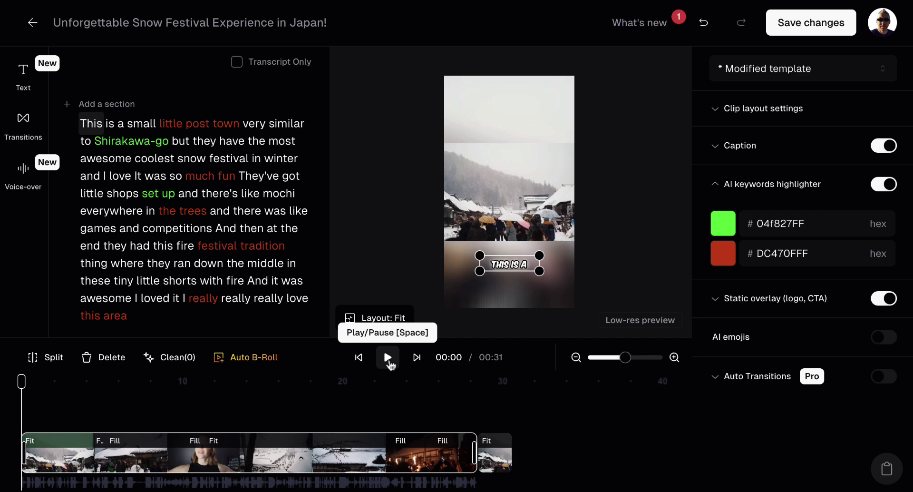
pyautogui.click(388, 358)
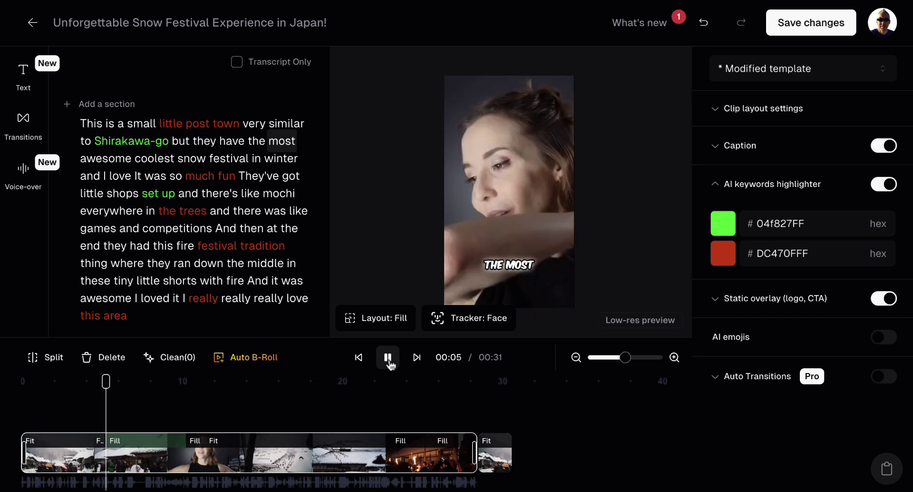
pyautogui.click(388, 357)
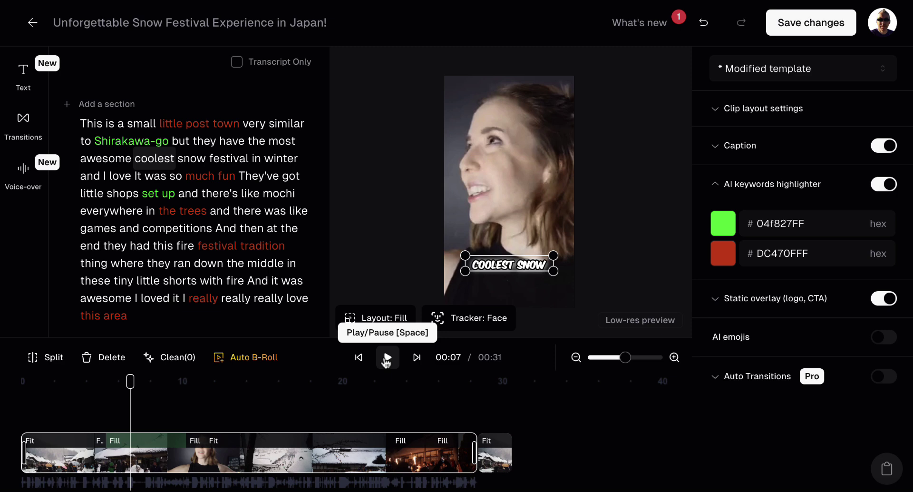
pyautogui.click(387, 358)
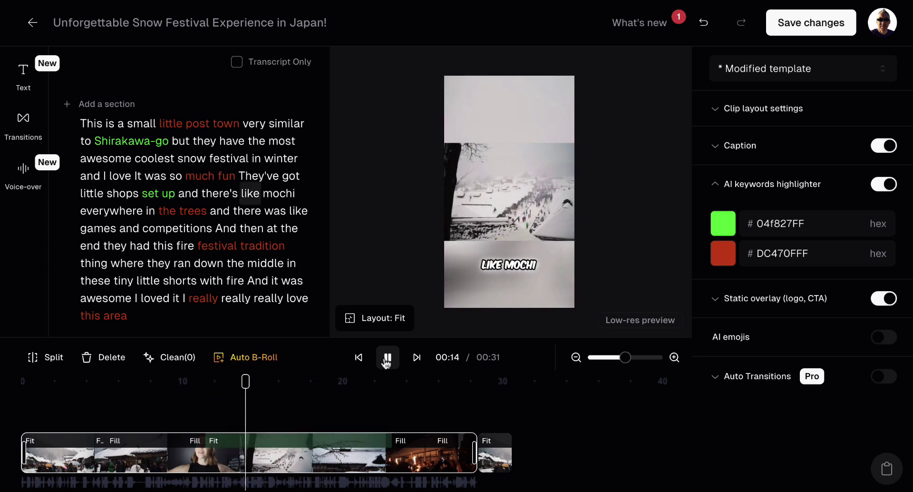
pyautogui.click(387, 358)
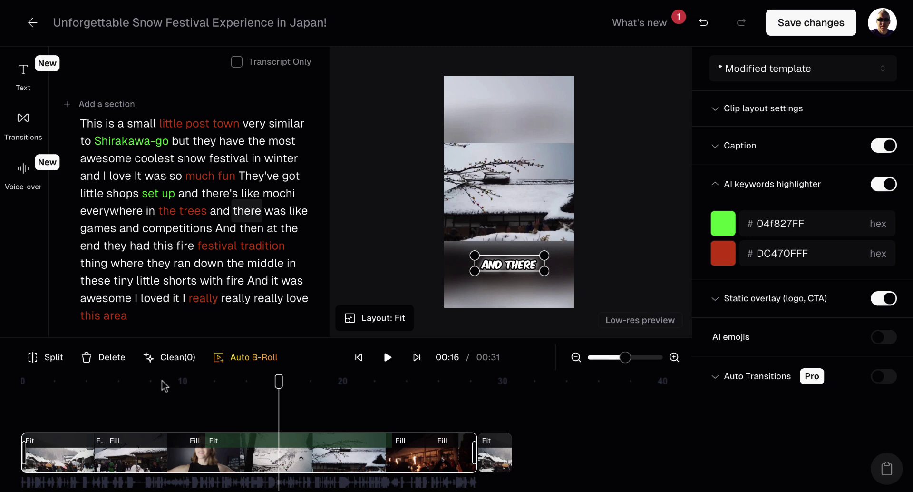
# Step: Turn on AI emojis and replace the gamepad emoji after 'It was so' with a grinning face
pyautogui.click(883, 337)
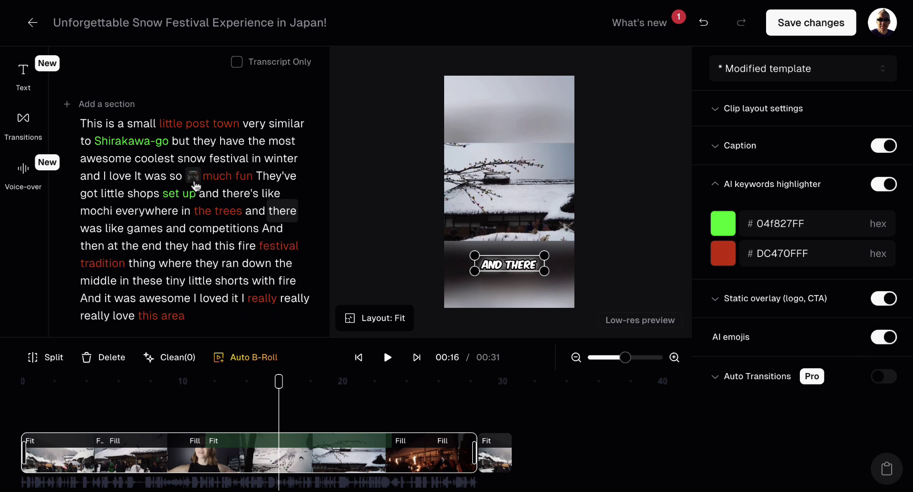
pyautogui.click(195, 183)
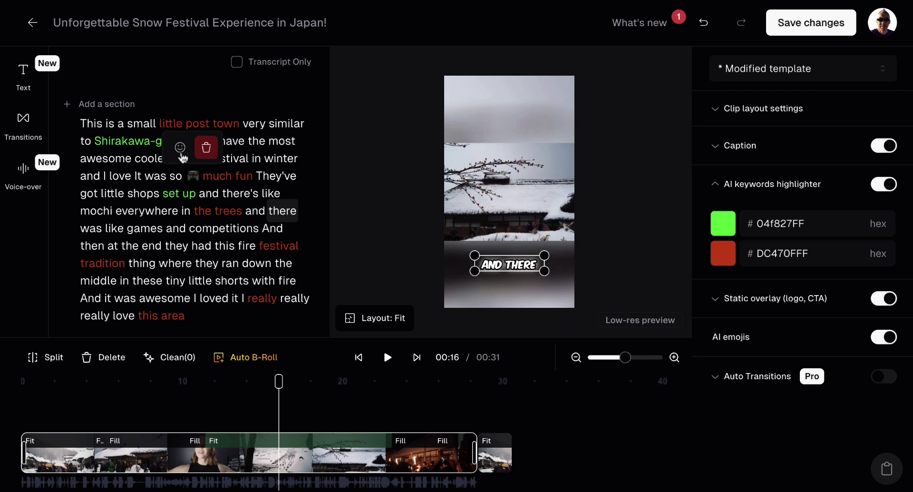
pyautogui.click(180, 148)
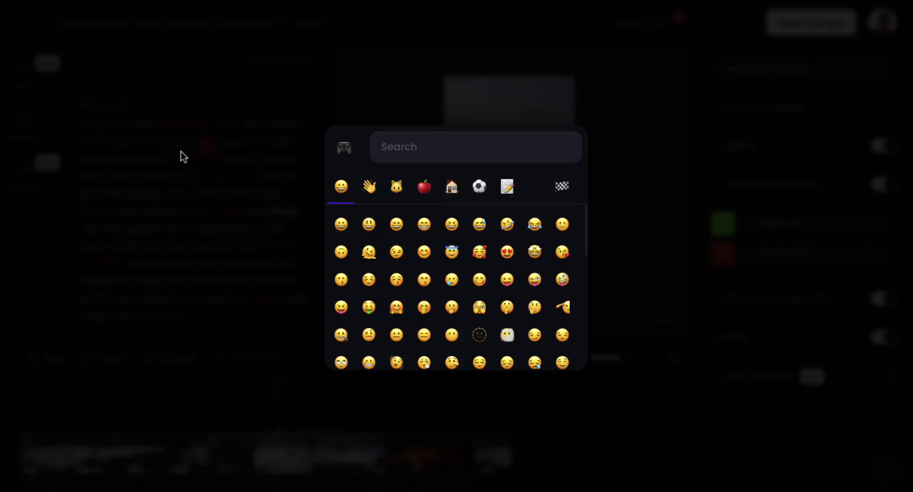
pyautogui.click(341, 223)
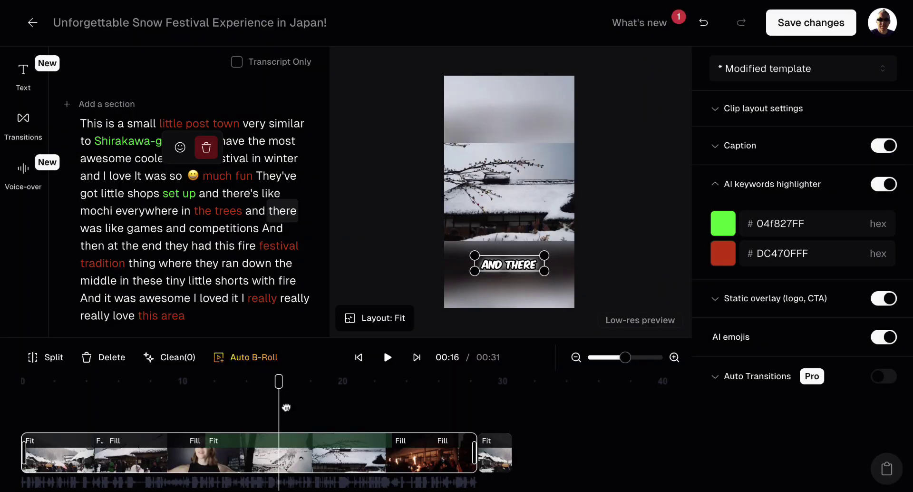
# Step: Play the clip from the word 'love' to check the caption emoji
pyautogui.click(114, 179)
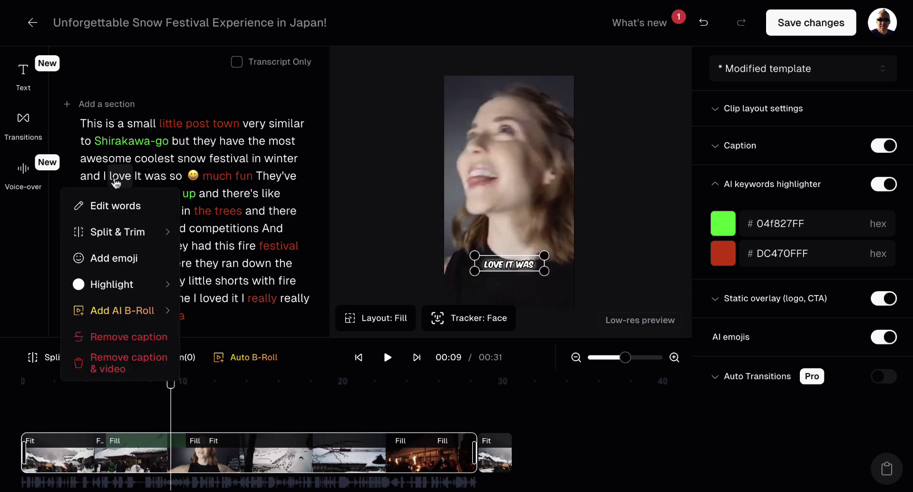
pyautogui.click(388, 358)
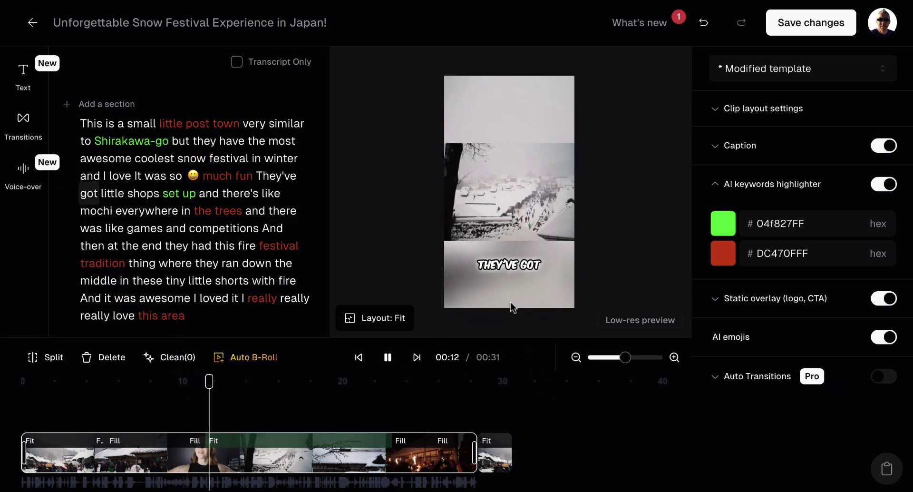
pyautogui.click(388, 356)
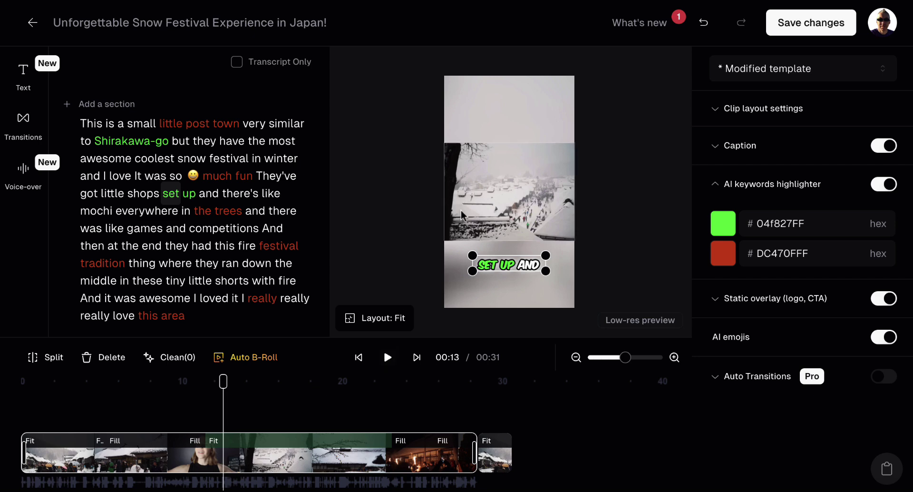
# Step: Switch the caption animation from Pop to Bounce, comparing Underline, and preview it
pyautogui.click(718, 151)
pyautogui.scroll(-2, 754, 344)
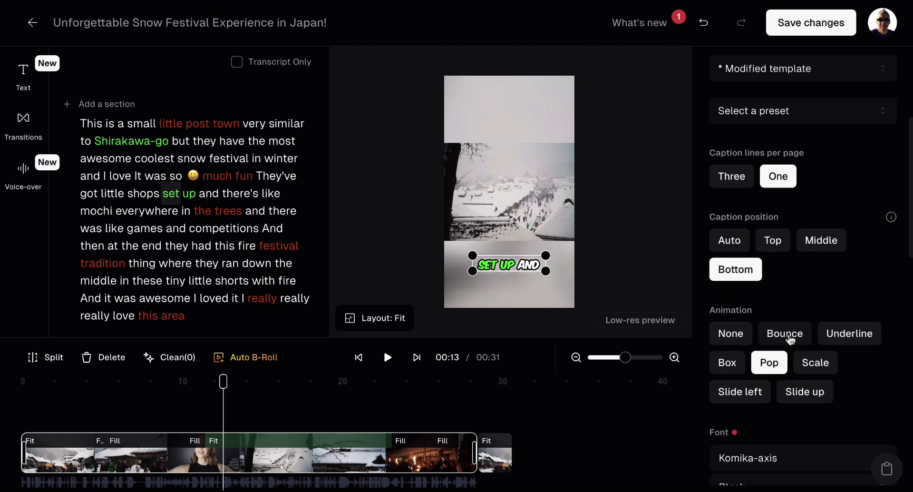
pyautogui.click(790, 336)
pyautogui.click(837, 345)
pyautogui.click(786, 333)
pyautogui.click(387, 361)
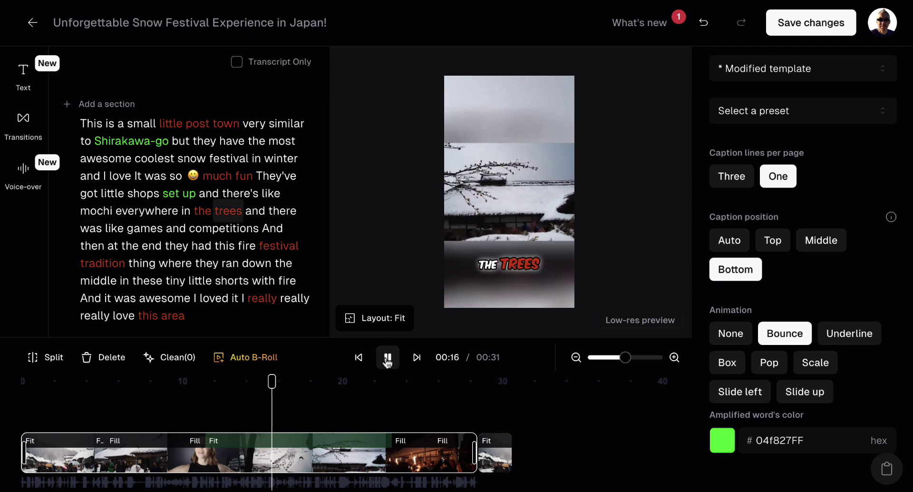
pyautogui.click(388, 361)
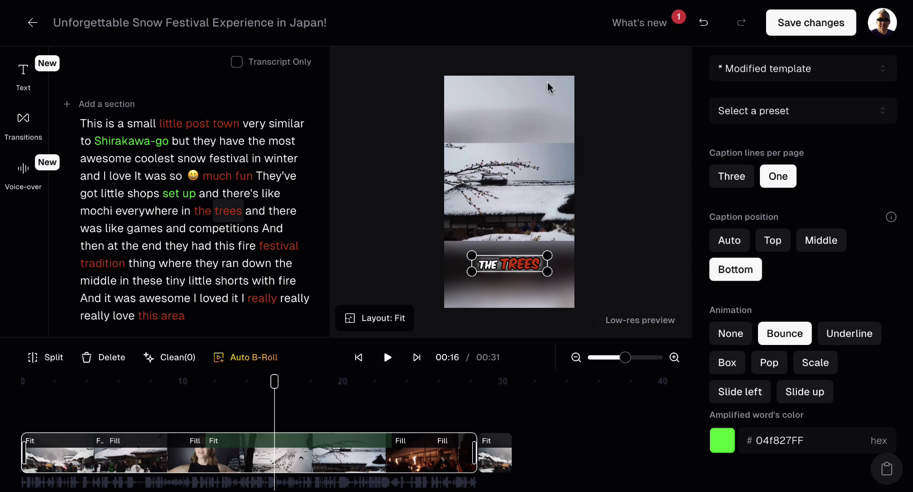
# Step: Save the edited snow festival clip, which brings up the Choose a plan page
pyautogui.click(806, 31)
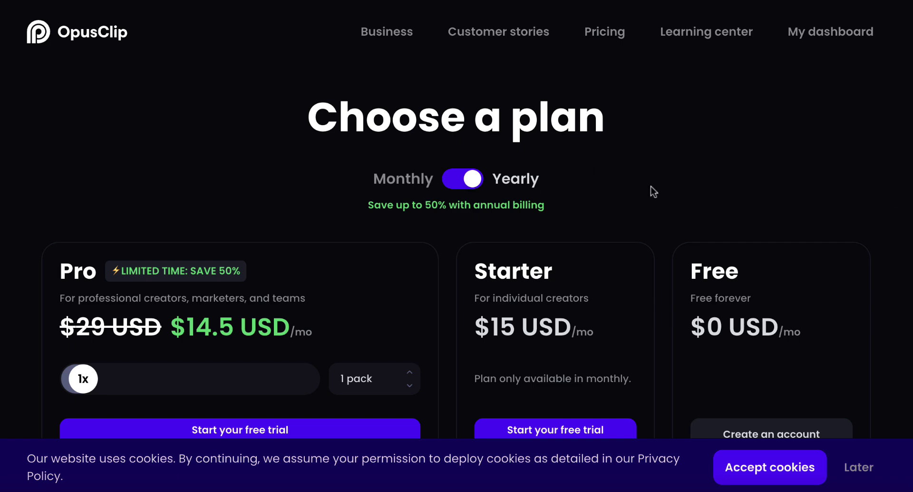
# Step: Browse the Choose a plan pricing tiers and Pro features, including the 1:1 aspect ratio
pyautogui.scroll(-2, 552, 167)
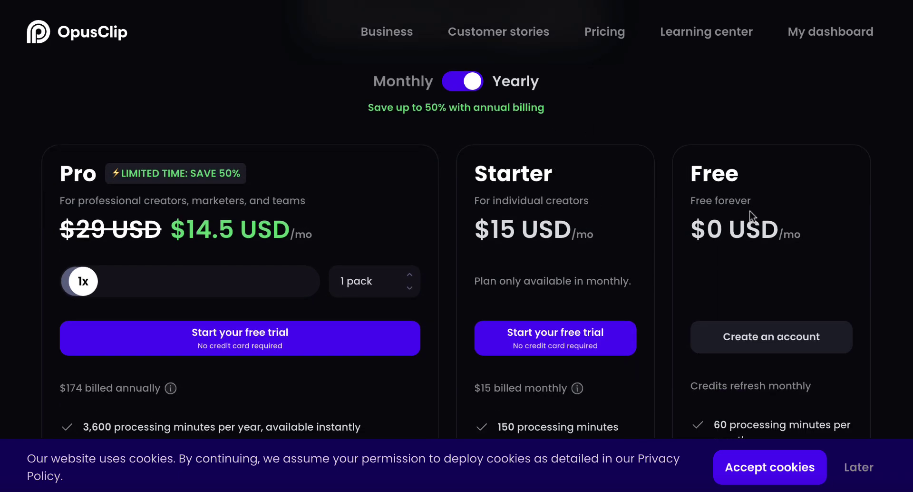
pyautogui.scroll(-5, 750, 217)
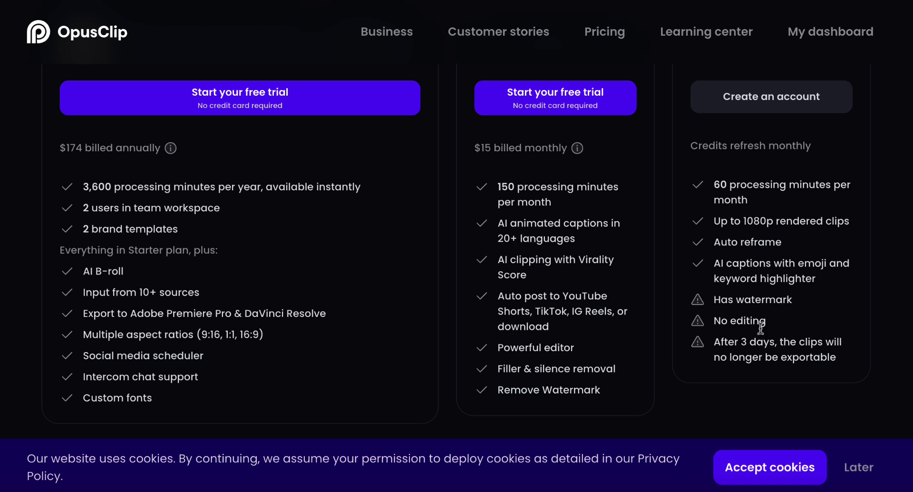
pyautogui.scroll(1, 806, 325)
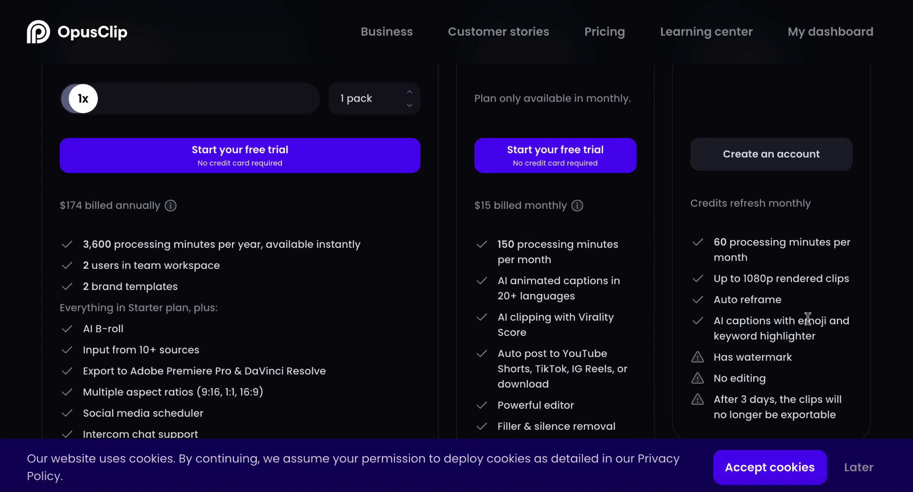
pyautogui.scroll(2, 807, 319)
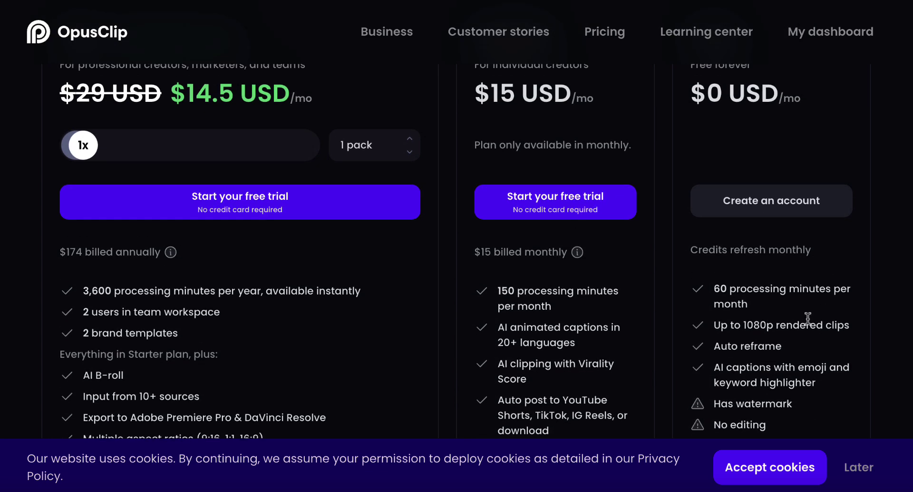
pyautogui.scroll(1, 807, 318)
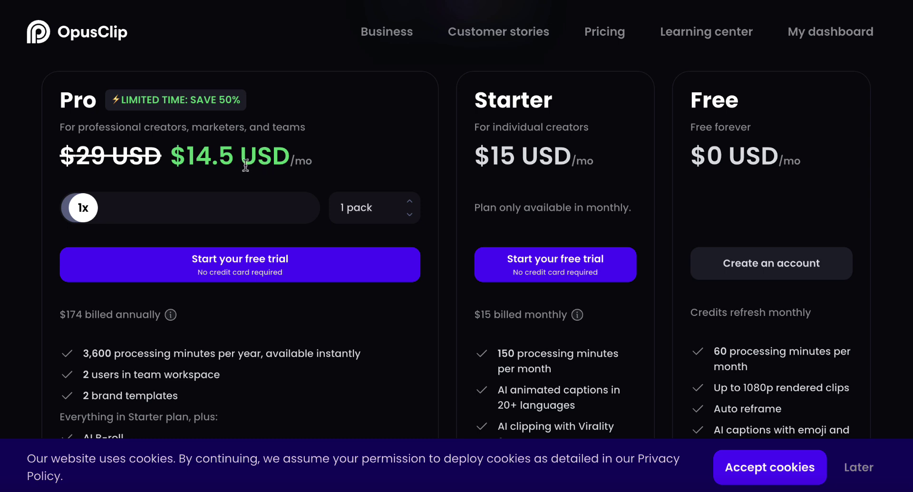
pyautogui.scroll(-2, 281, 192)
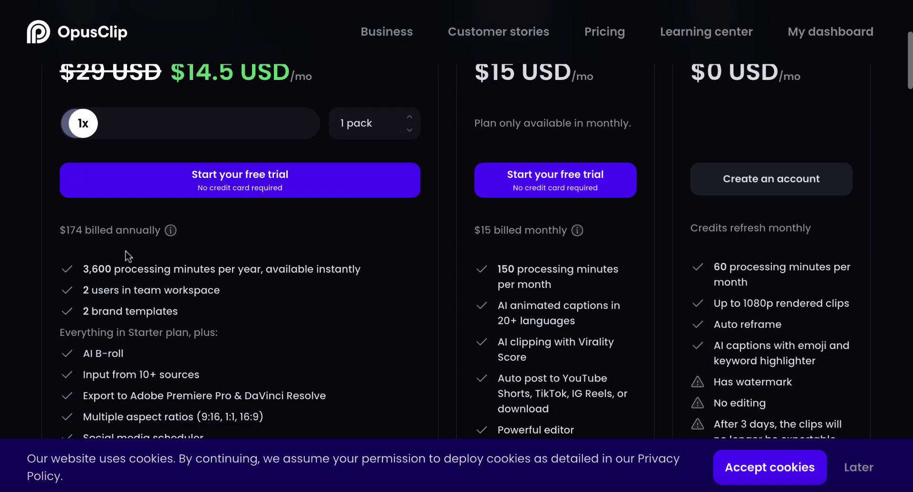
pyautogui.scroll(-1, 346, 337)
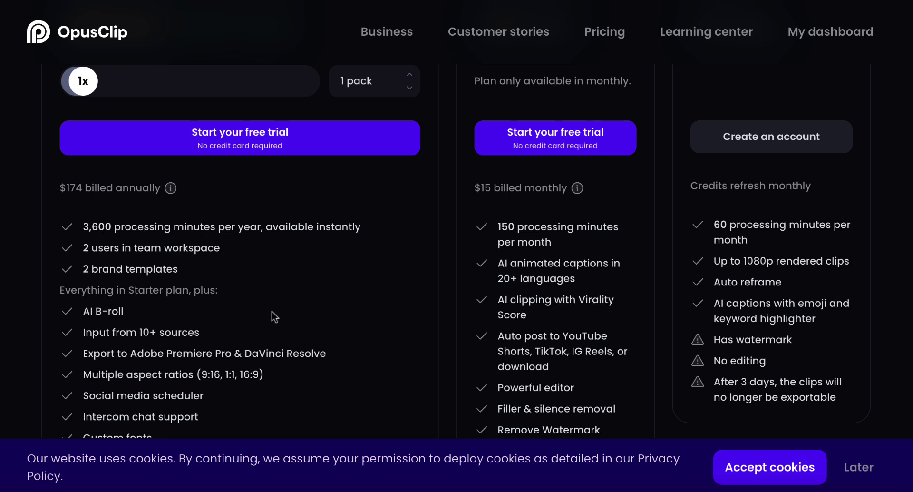
pyautogui.scroll(-2, 275, 317)
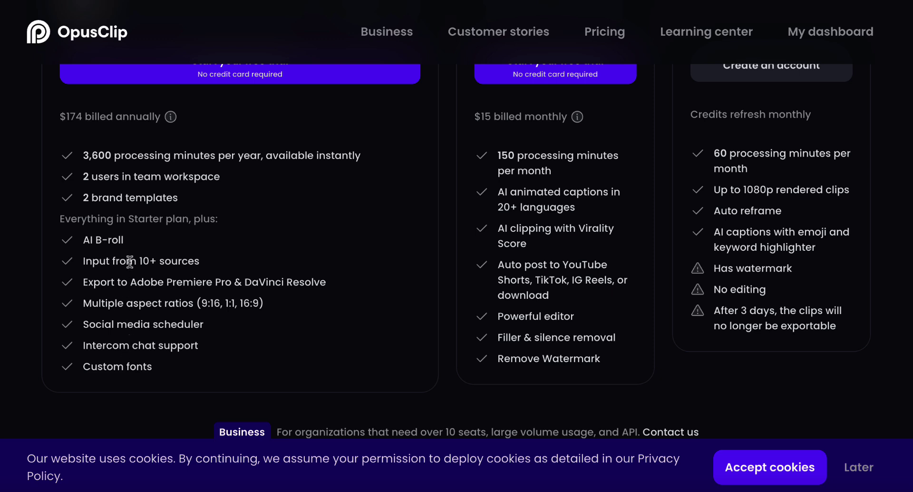
pyautogui.moveTo(235, 303); pyautogui.dragTo(224, 305)
pyautogui.scroll(2, 182, 204)
pyautogui.scroll(2, 182, 203)
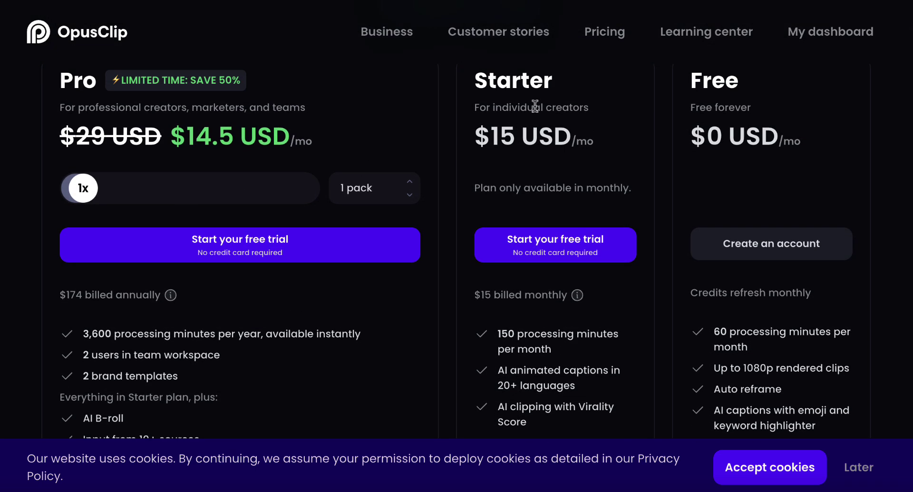
pyautogui.scroll(-1, 548, 218)
pyautogui.scroll(-3, 548, 218)
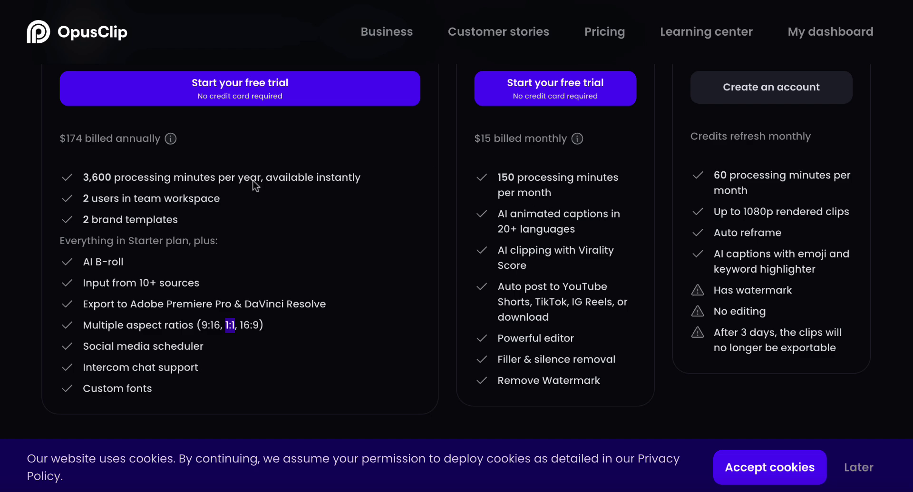
pyautogui.scroll(7, 467, 244)
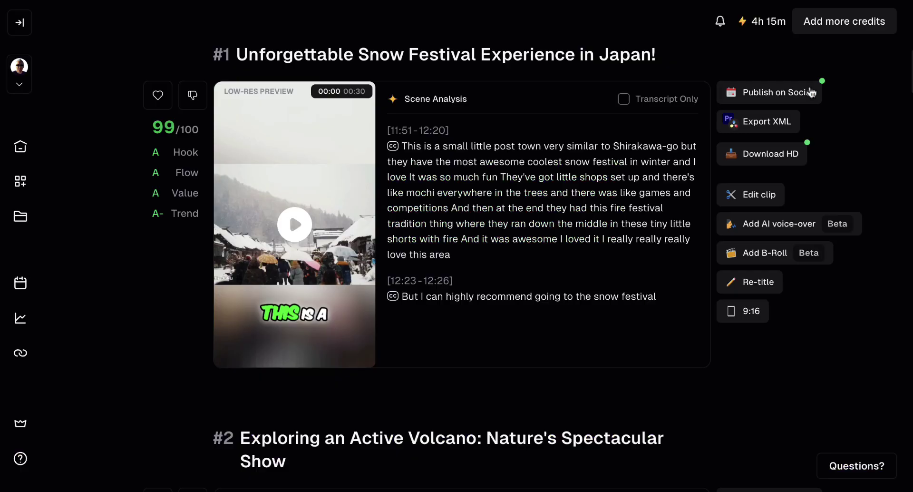
# Step: Try Publish on Social for the clip, which leads to the pricing page
pyautogui.click(838, 35)
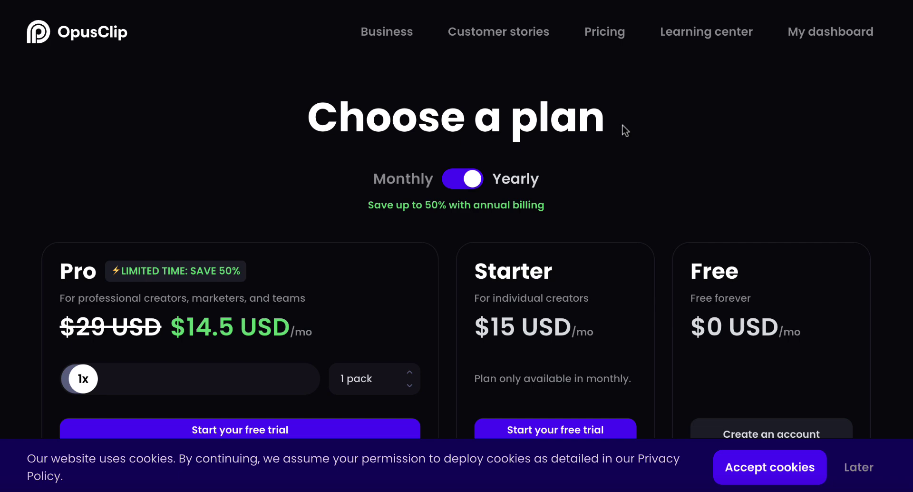
# Step: Accept the cookie banner, then review the pricing calculator and plan comparison table and return to the top
pyautogui.scroll(-2, 625, 131)
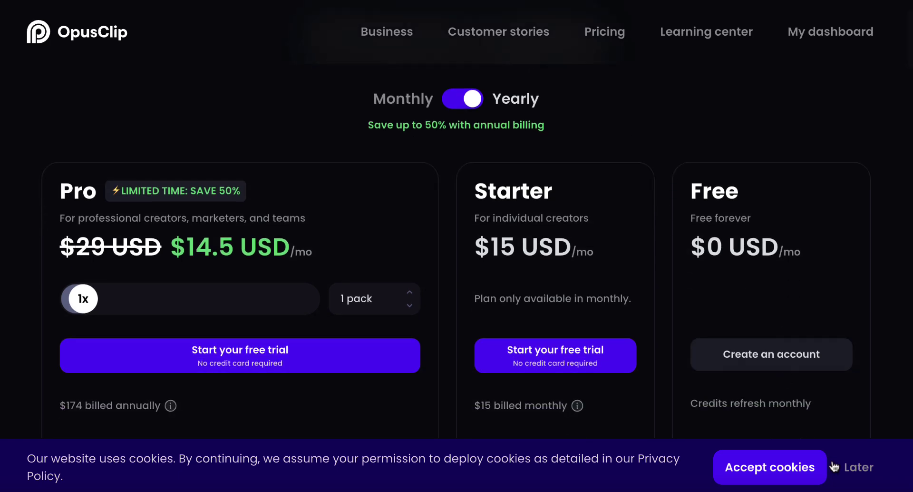
pyautogui.click(793, 467)
pyautogui.scroll(-10, 793, 306)
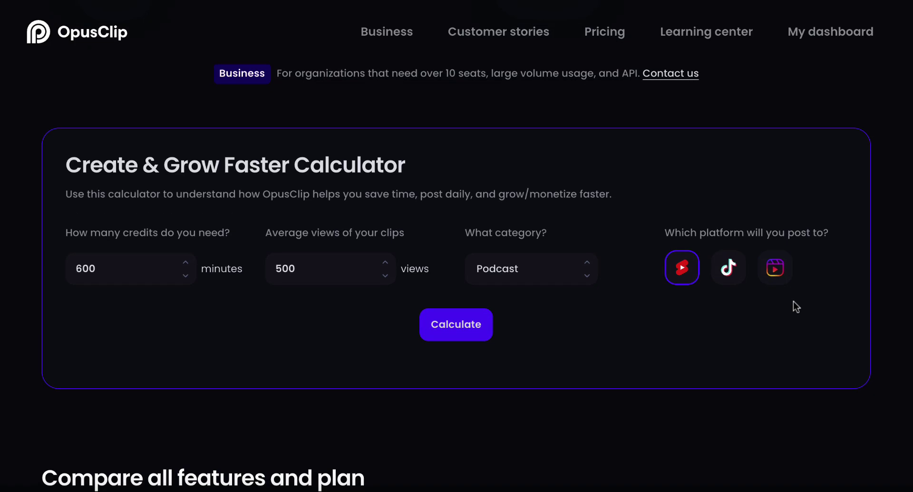
pyautogui.scroll(-5, 795, 307)
pyautogui.scroll(-4, 796, 307)
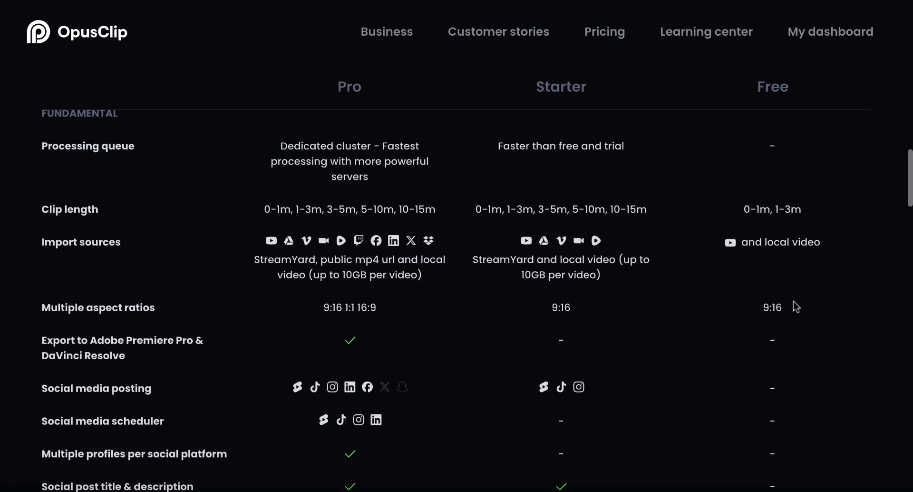
pyautogui.scroll(12, 795, 307)
pyautogui.scroll(4, 794, 306)
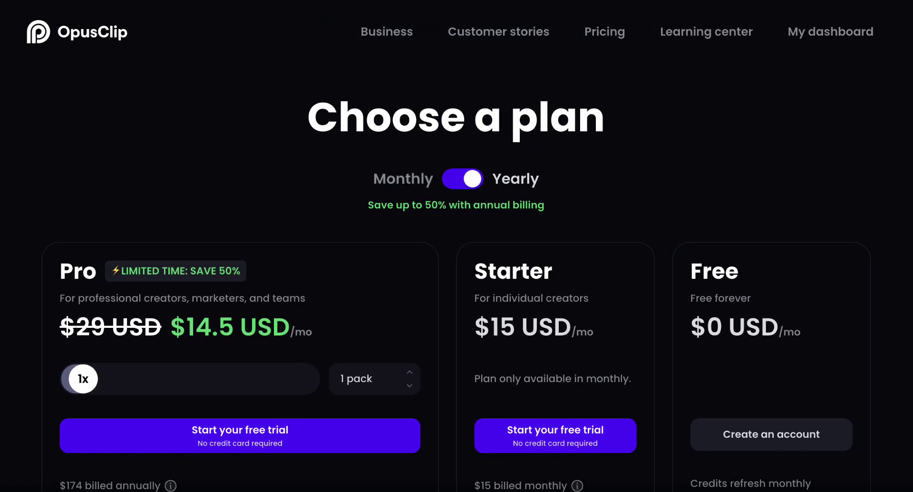